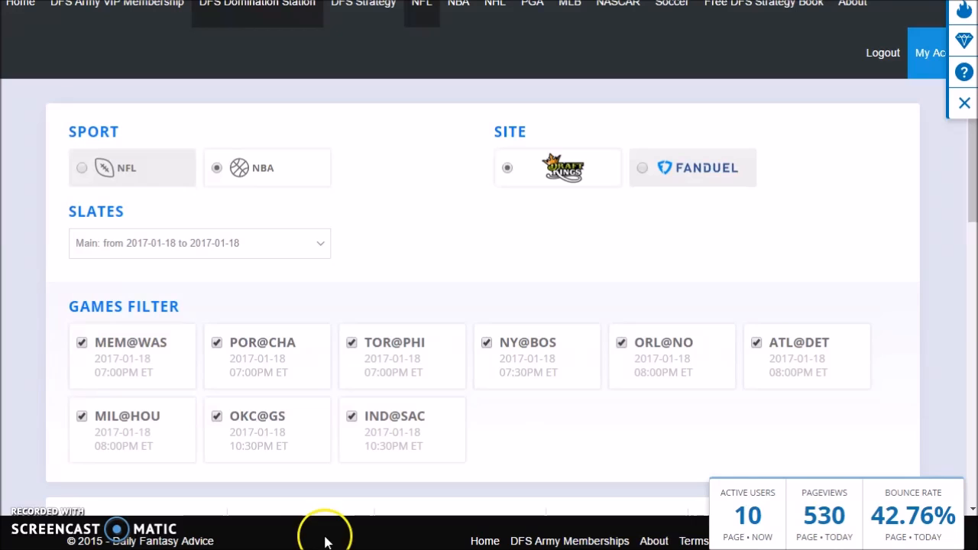
Choose NBA as the sport, DraftKings as the site, and the Main slate from 2017-01-18 to 2017-01-18
{"action": "left_click", "coordinate": [95, 184]}
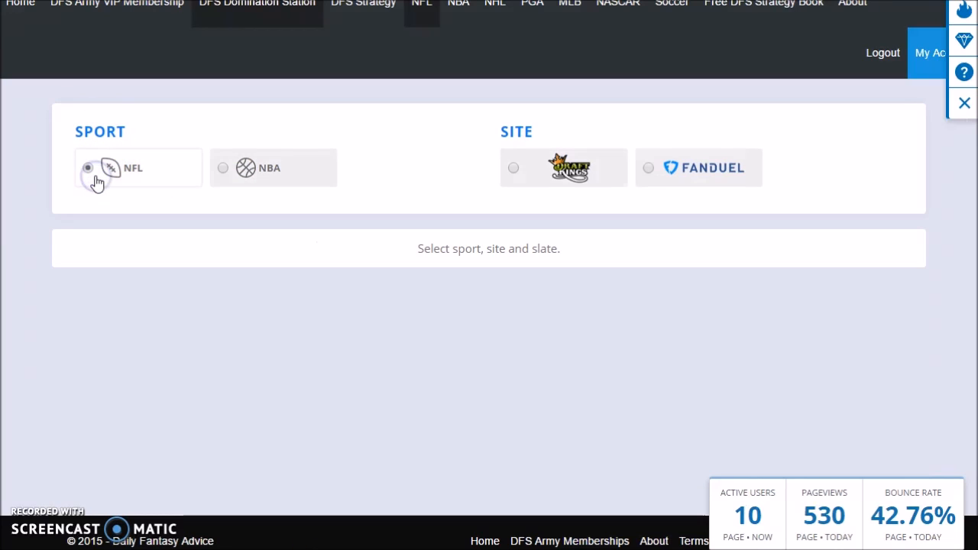
{"action": "left_click", "coordinate": [277, 178]}
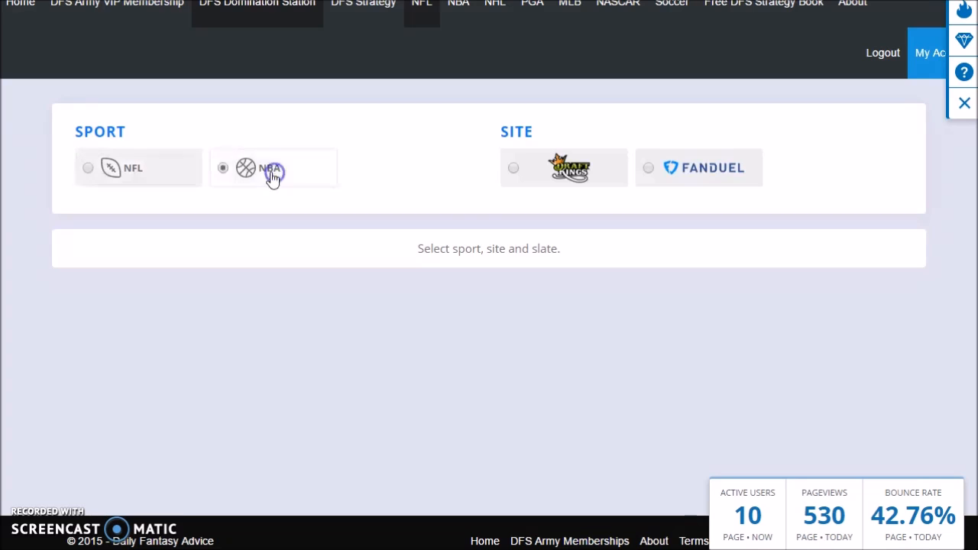
{"action": "left_click", "coordinate": [554, 176]}
{"action": "left_click", "coordinate": [231, 243]}
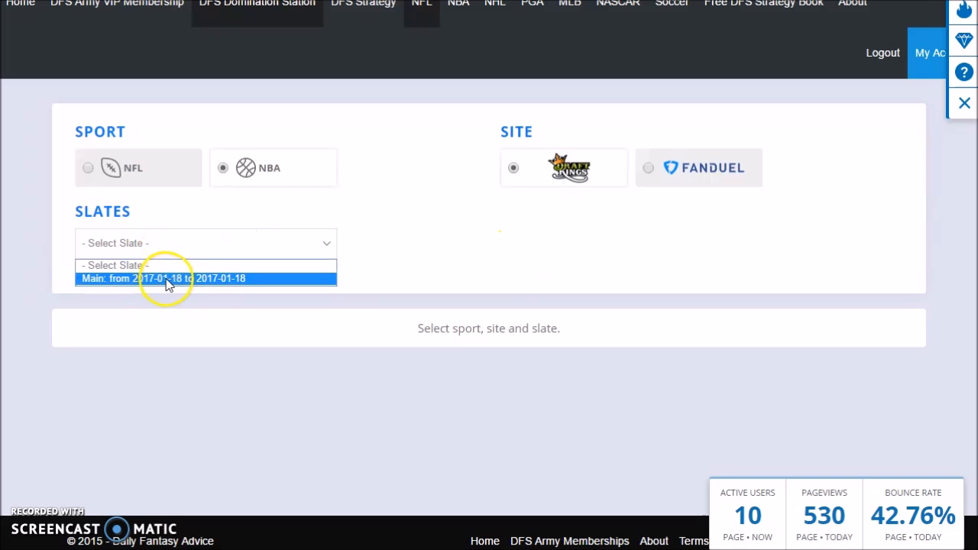
{"action": "left_click", "coordinate": [219, 279]}
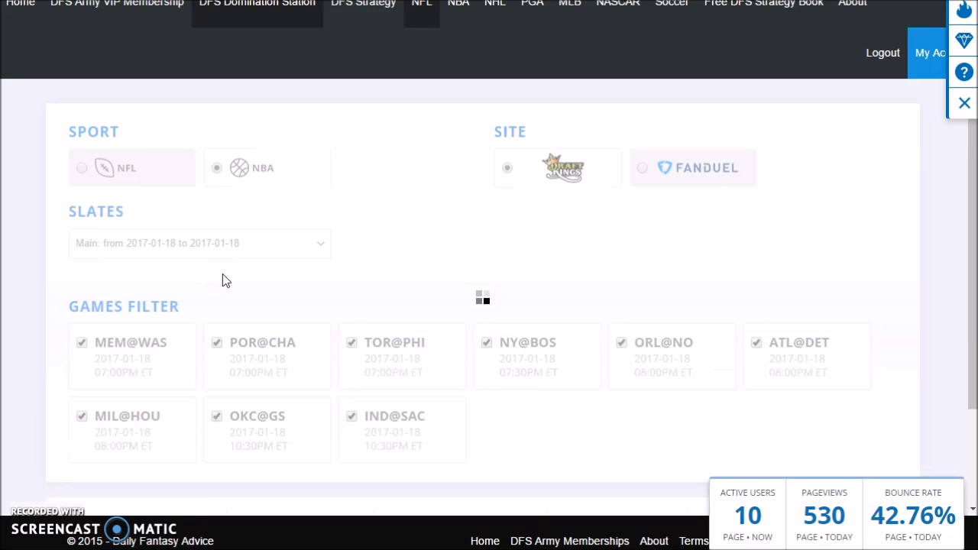
Exclude the MEM@WAS, POR@CHA and NY@BOS games in the games filter
{"action": "scroll", "coordinate": [222, 279], "scroll_direction": "down", "scroll_amount": 1}
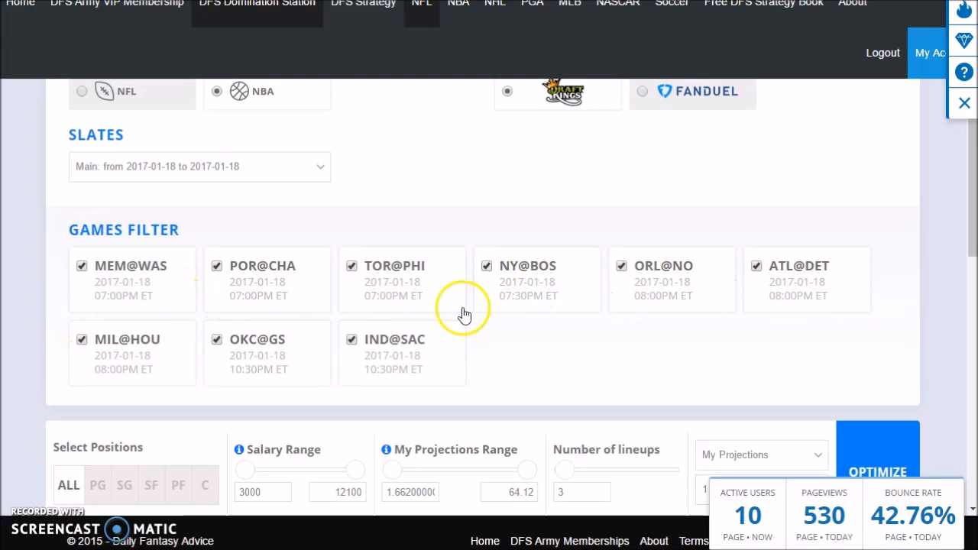
{"action": "scroll", "coordinate": [535, 252], "scroll_direction": "down", "scroll_amount": 1}
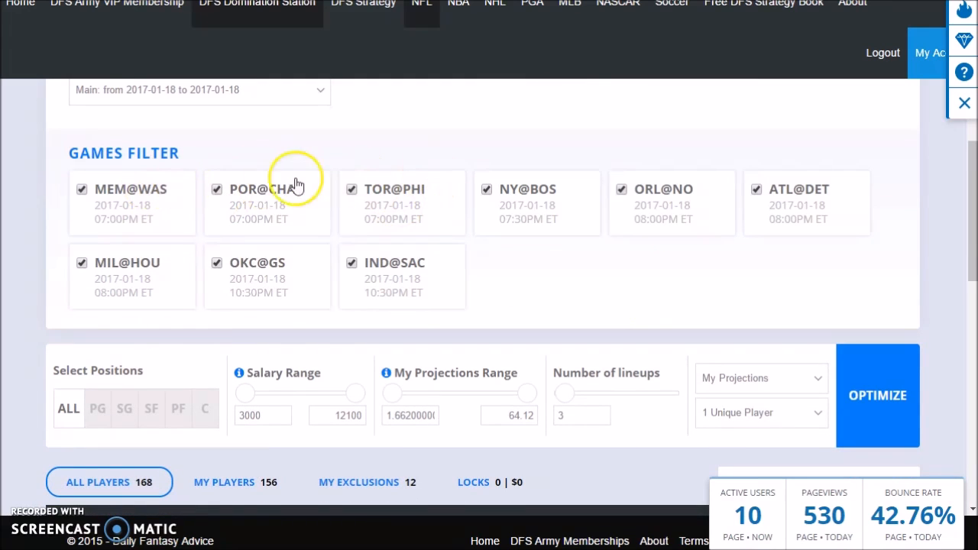
{"action": "left_click", "coordinate": [81, 191]}
{"action": "left_click", "coordinate": [216, 191]}
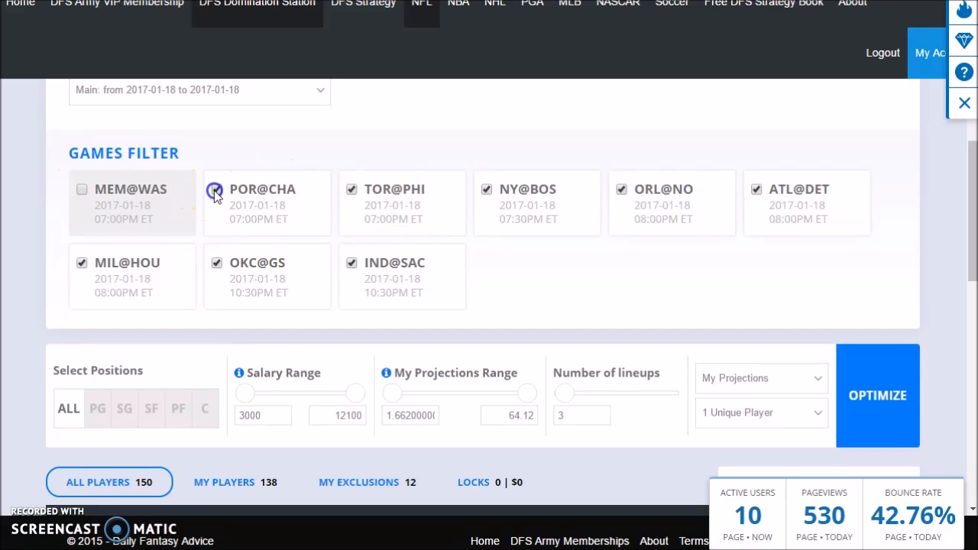
{"action": "left_click", "coordinate": [354, 191]}
{"action": "left_click", "coordinate": [352, 190]}
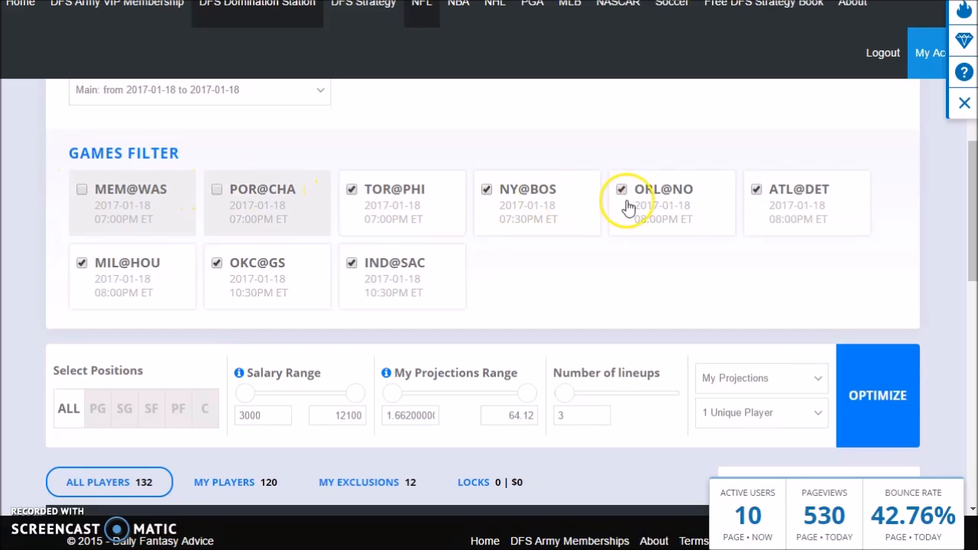
{"action": "left_click", "coordinate": [486, 189]}
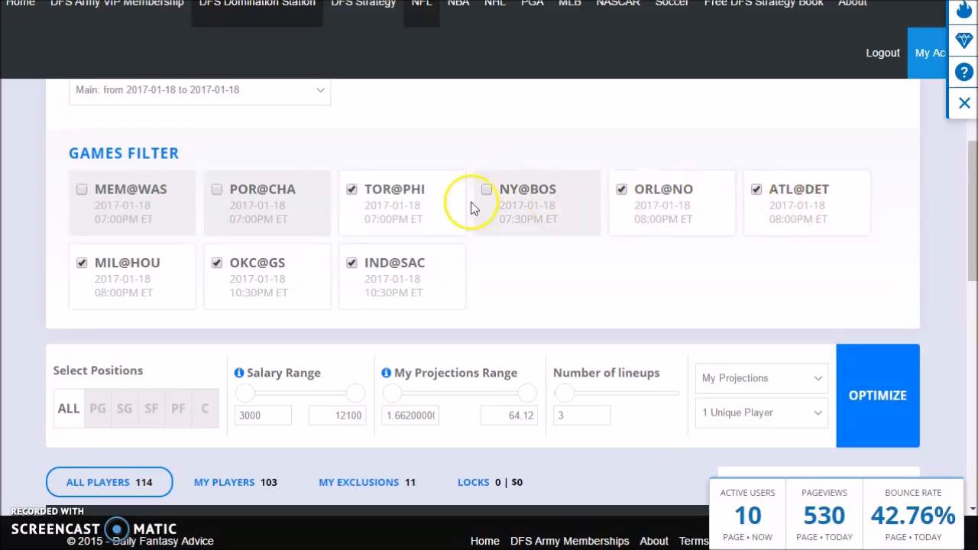
Re-include the MEM@WAS, POR@CHA and NY@BOS games in the games filter
{"action": "left_click", "coordinate": [82, 192]}
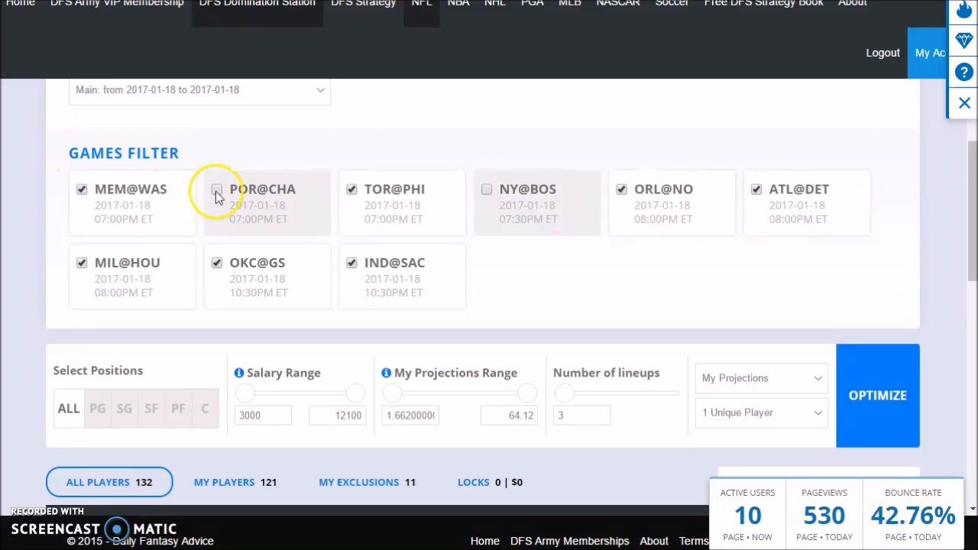
{"action": "left_click", "coordinate": [312, 197]}
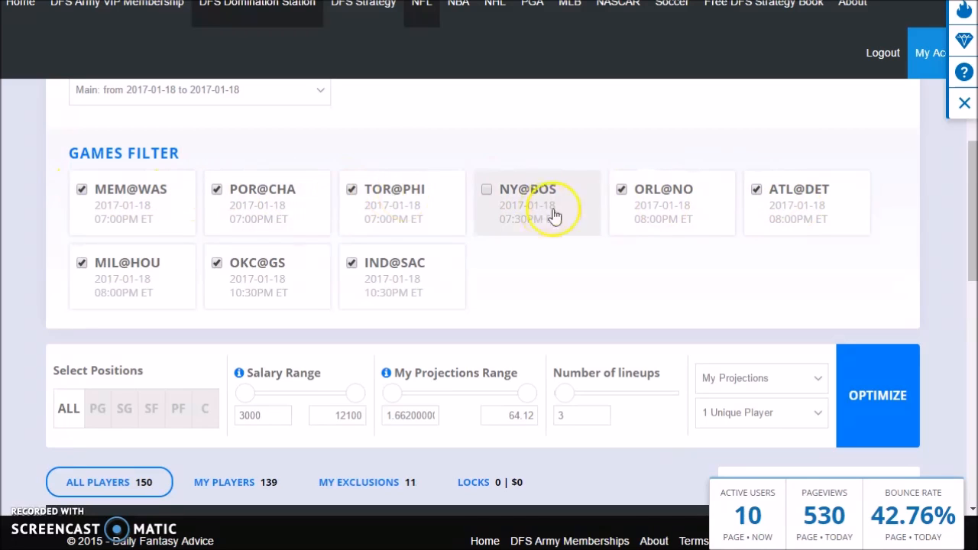
{"action": "left_click", "coordinate": [482, 192]}
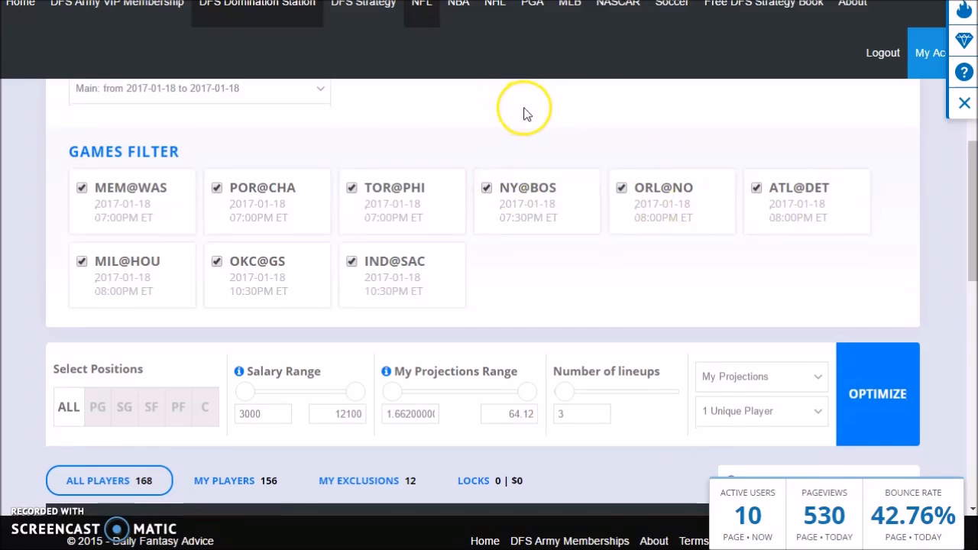
Set the optimizer to 4 unique players and the number of lineups to 15
{"action": "scroll", "coordinate": [525, 113], "scroll_direction": "down", "scroll_amount": 3}
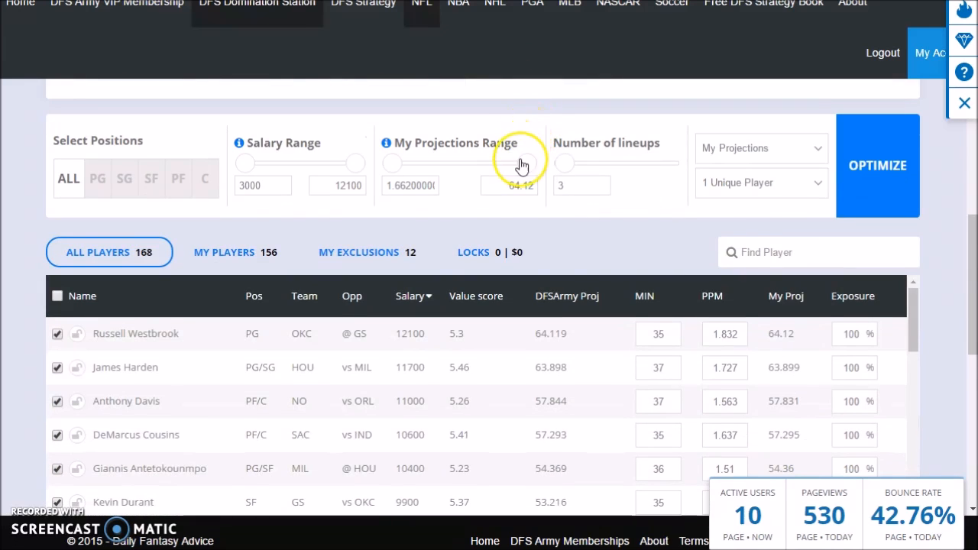
{"action": "scroll", "coordinate": [522, 166], "scroll_direction": "down", "scroll_amount": 1}
{"action": "scroll", "coordinate": [632, 192], "scroll_direction": "up", "scroll_amount": 1}
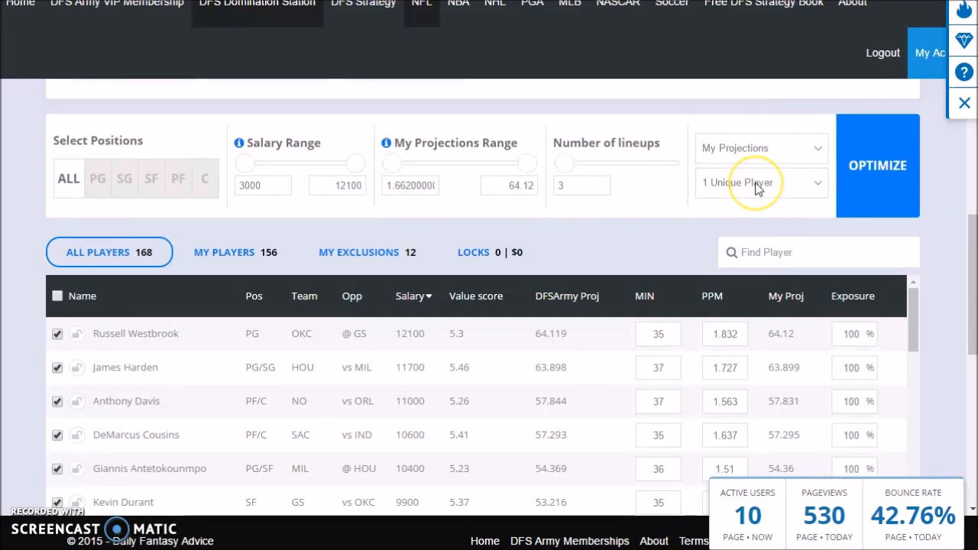
{"action": "left_click", "coordinate": [816, 190]}
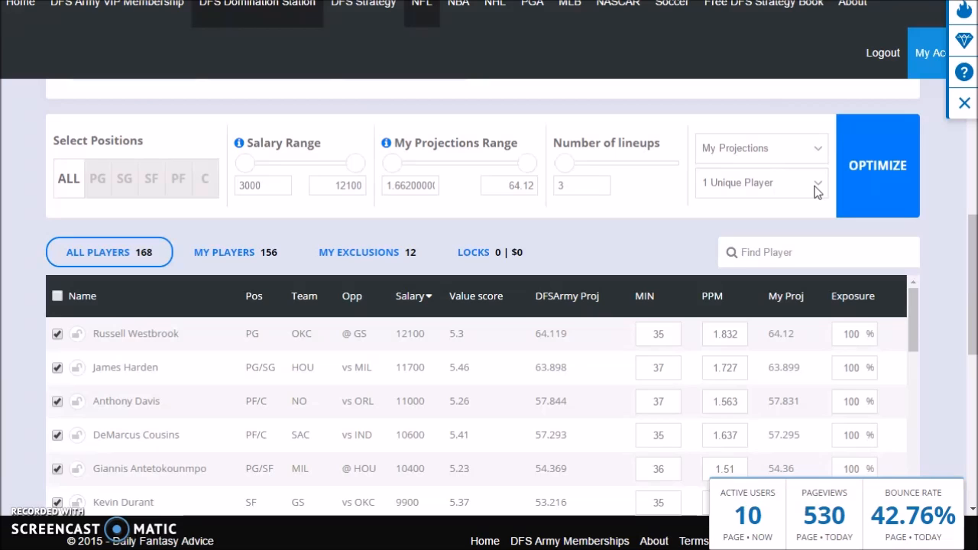
{"action": "left_click", "coordinate": [815, 190]}
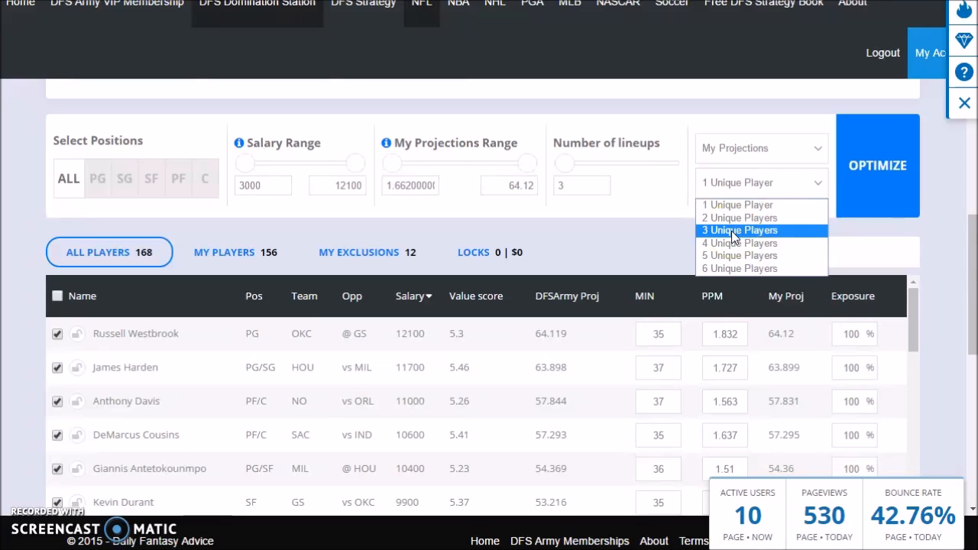
{"action": "left_click", "coordinate": [745, 243]}
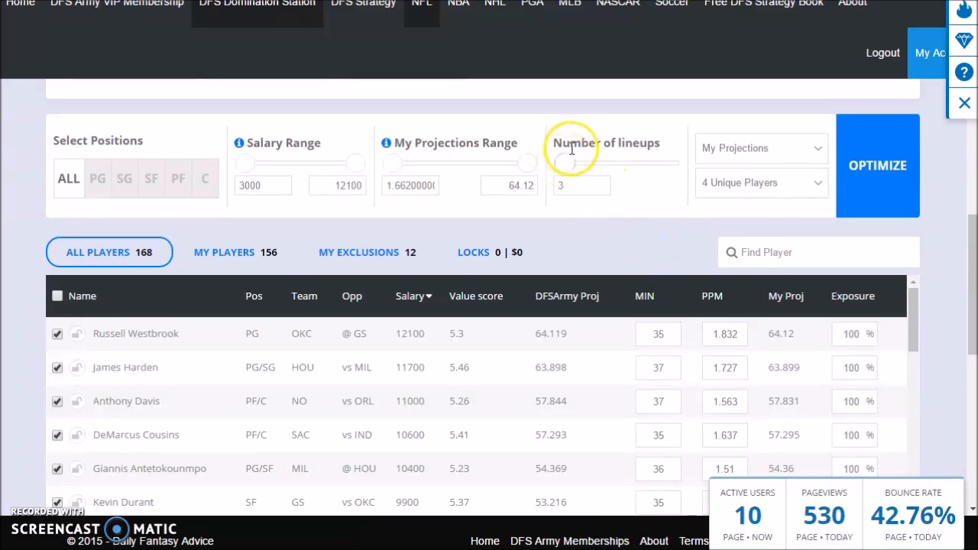
{"action": "left_click_drag", "start_coordinate": [563, 164], "coordinate": [572, 168]}
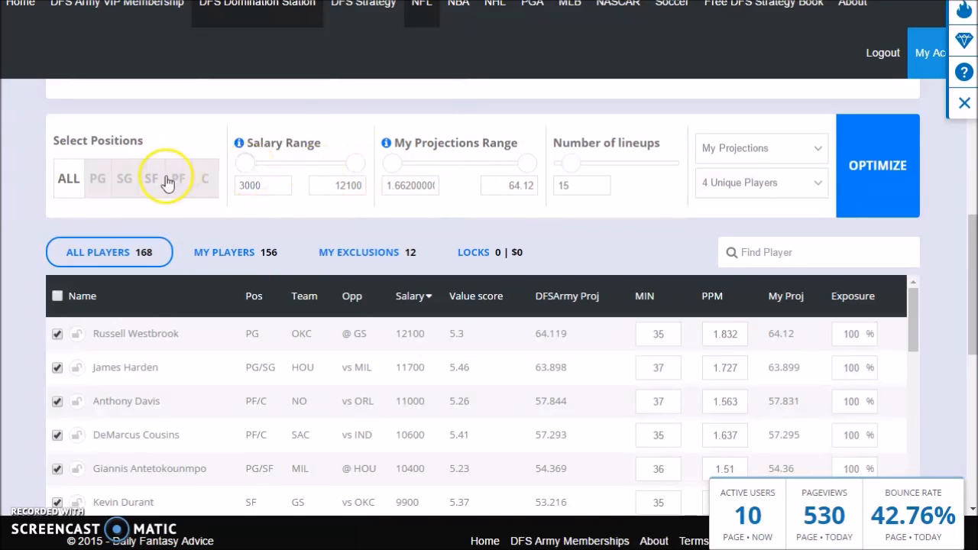
Filter the player list by the PG position and return it to all positions
{"action": "scroll", "coordinate": [15, 145], "scroll_direction": "down", "scroll_amount": 1}
{"action": "scroll", "coordinate": [35, 159], "scroll_direction": "up", "scroll_amount": 1}
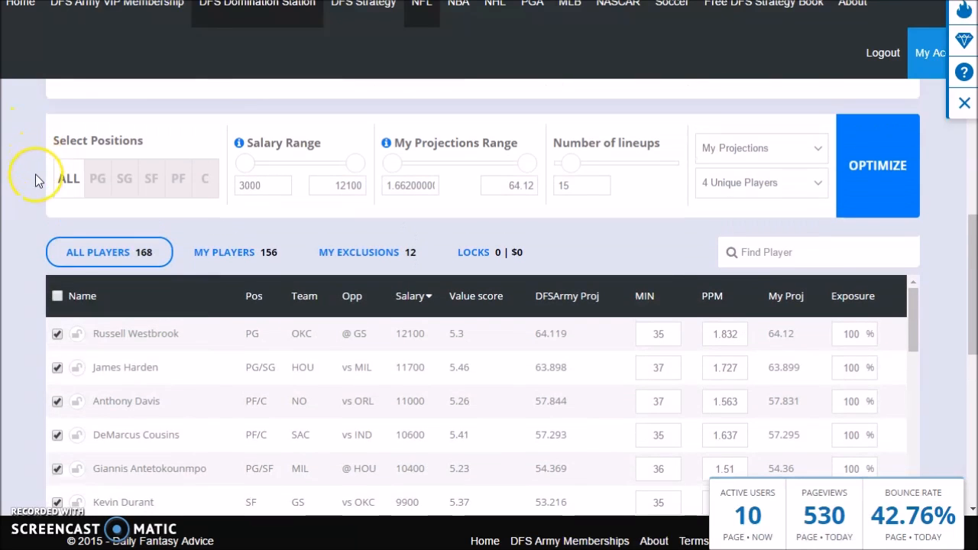
{"action": "left_click", "coordinate": [98, 184]}
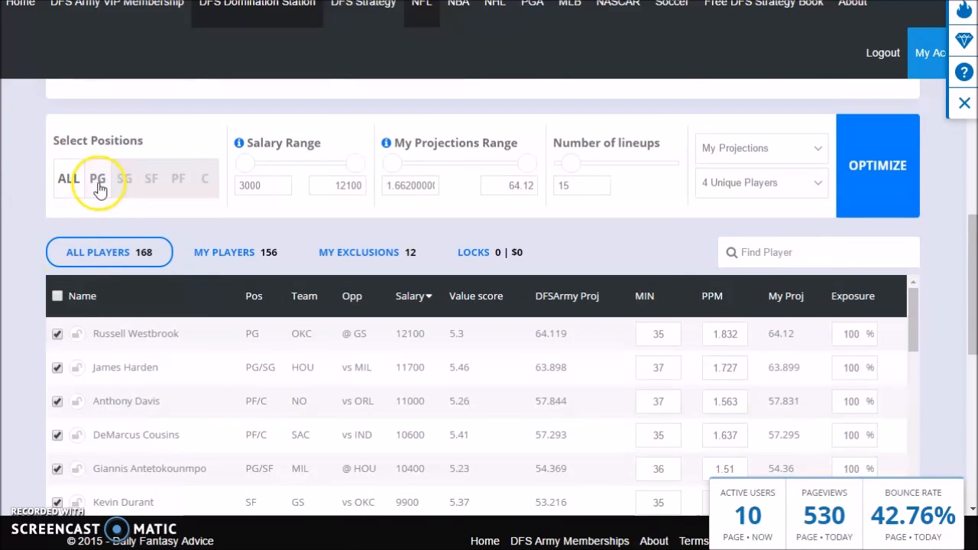
{"action": "left_click", "coordinate": [96, 182]}
{"action": "left_click", "coordinate": [69, 173]}
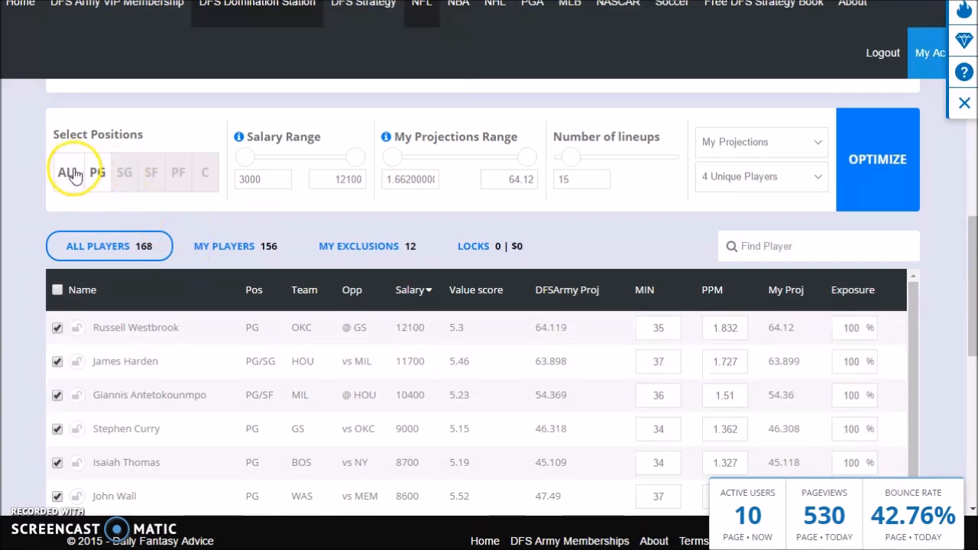
Select every player in the list, clear the whole selection, and reselect all players
{"action": "left_click", "coordinate": [58, 290]}
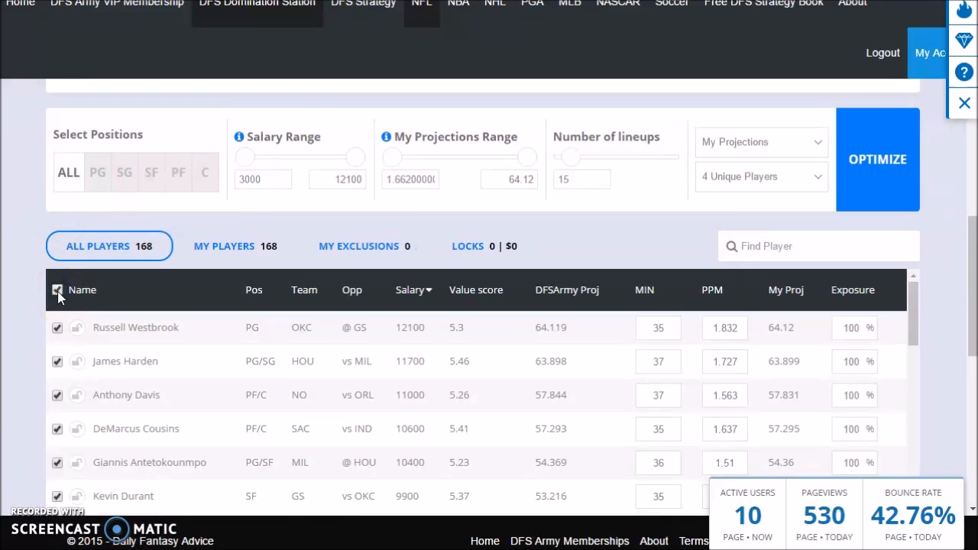
{"action": "left_click", "coordinate": [57, 291]}
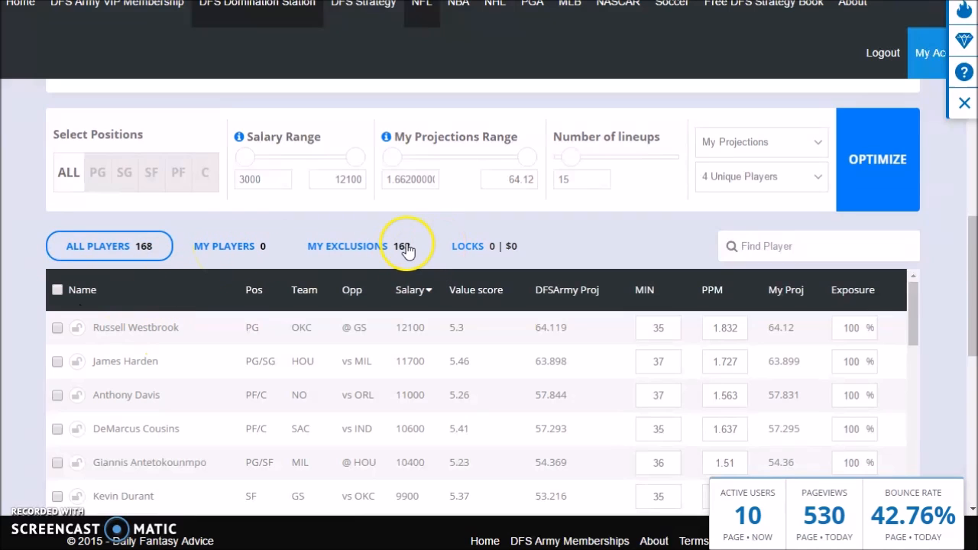
{"action": "left_click", "coordinate": [58, 291]}
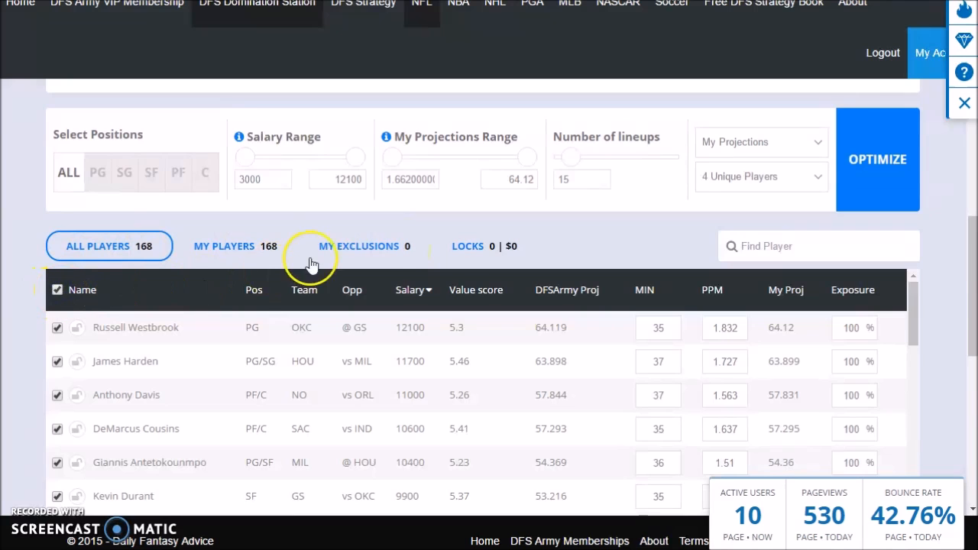
Filter the player list to point guards and exclude all of them from the player pool
{"action": "left_click", "coordinate": [98, 176]}
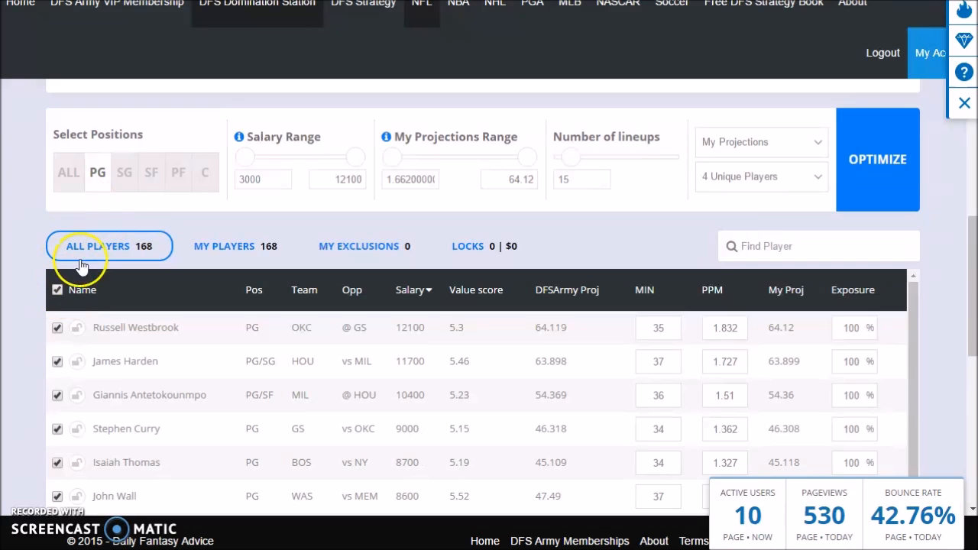
{"action": "left_click", "coordinate": [57, 290]}
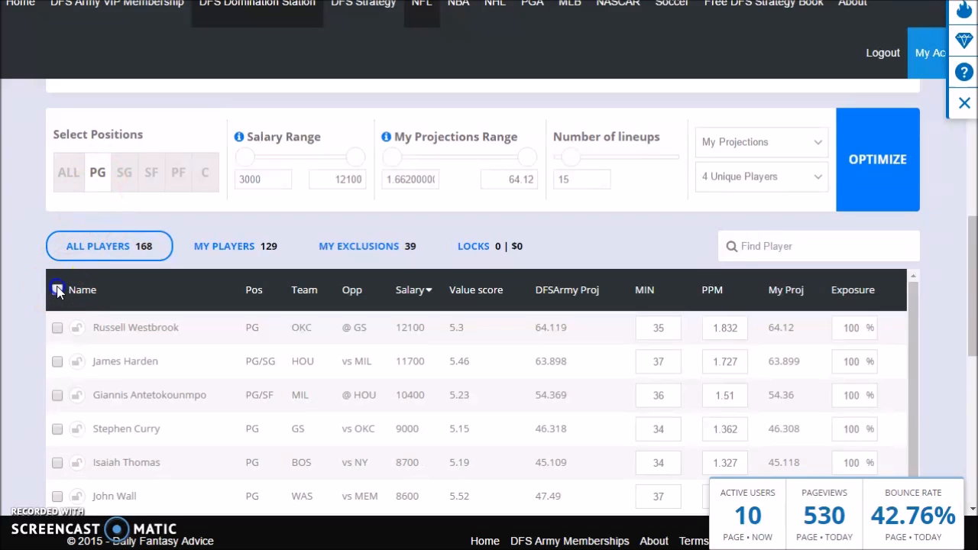
{"action": "scroll", "coordinate": [197, 298], "scroll_direction": "down", "scroll_amount": 8}
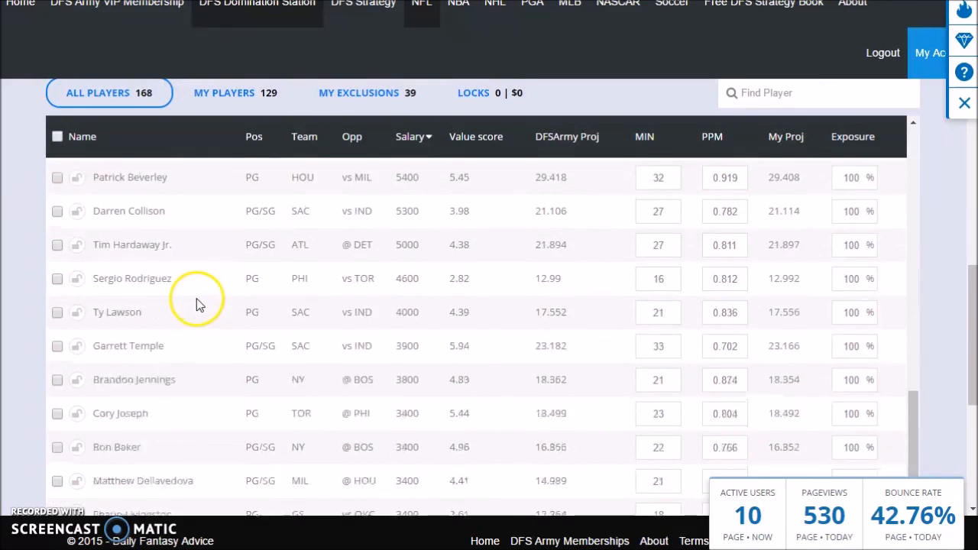
{"action": "scroll", "coordinate": [197, 298], "scroll_direction": "up", "scroll_amount": 3}
{"action": "scroll", "coordinate": [96, 175], "scroll_direction": "up", "scroll_amount": 10}
{"action": "scroll", "coordinate": [120, 299], "scroll_direction": "down", "scroll_amount": 3}
Re-include all listed point guards in the player pool
{"action": "left_click", "coordinate": [57, 290]}
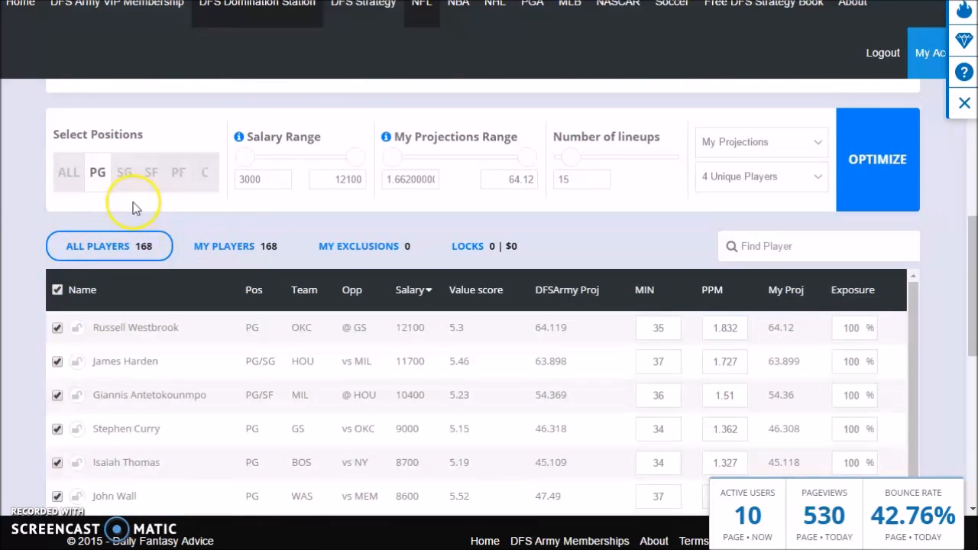
{"action": "scroll", "coordinate": [196, 253], "scroll_direction": "down", "scroll_amount": 1}
{"action": "scroll", "coordinate": [191, 267], "scroll_direction": "up", "scroll_amount": 2}
{"action": "left_click", "coordinate": [68, 194]}
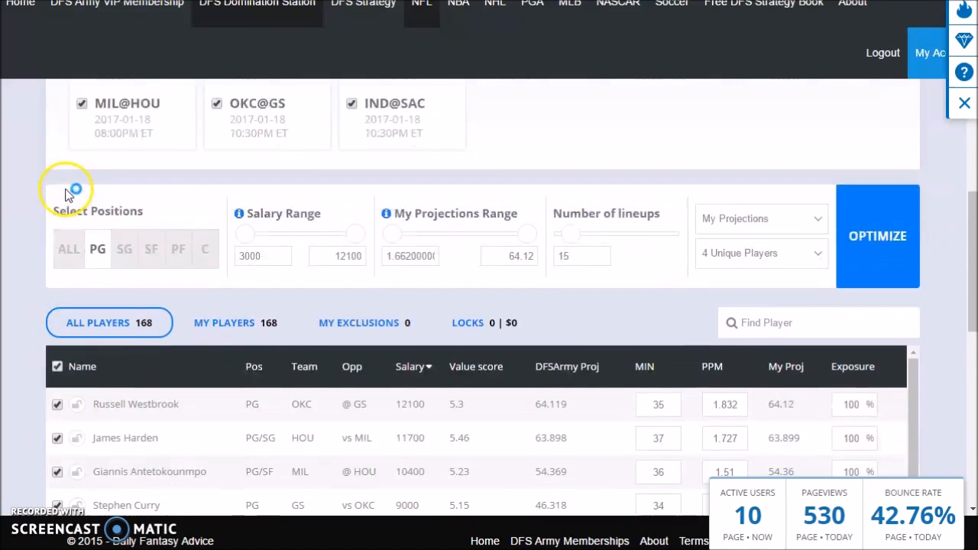
Sort the point guard list by projected minutes in ascending order
{"action": "scroll", "coordinate": [67, 193], "scroll_direction": "down", "scroll_amount": 2}
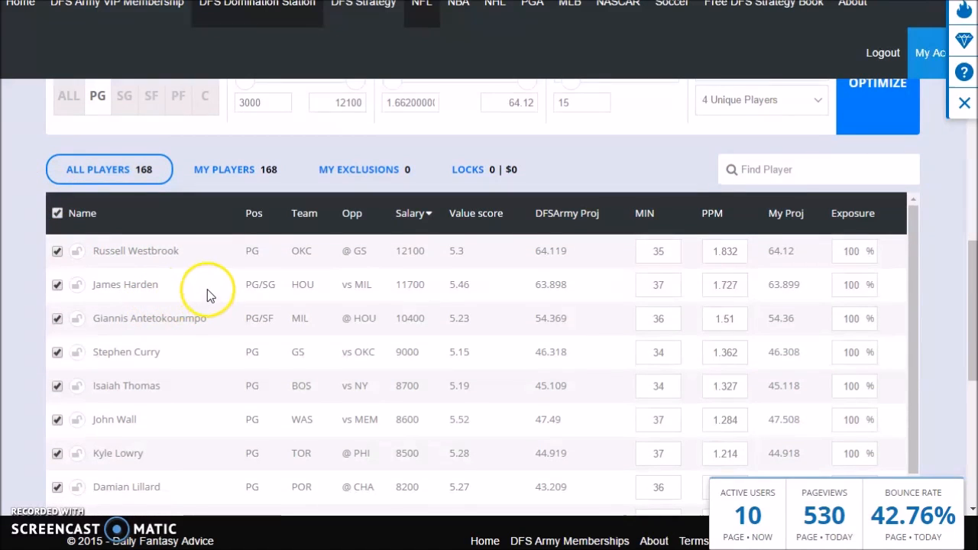
{"action": "scroll", "coordinate": [738, 166], "scroll_direction": "down", "scroll_amount": 1}
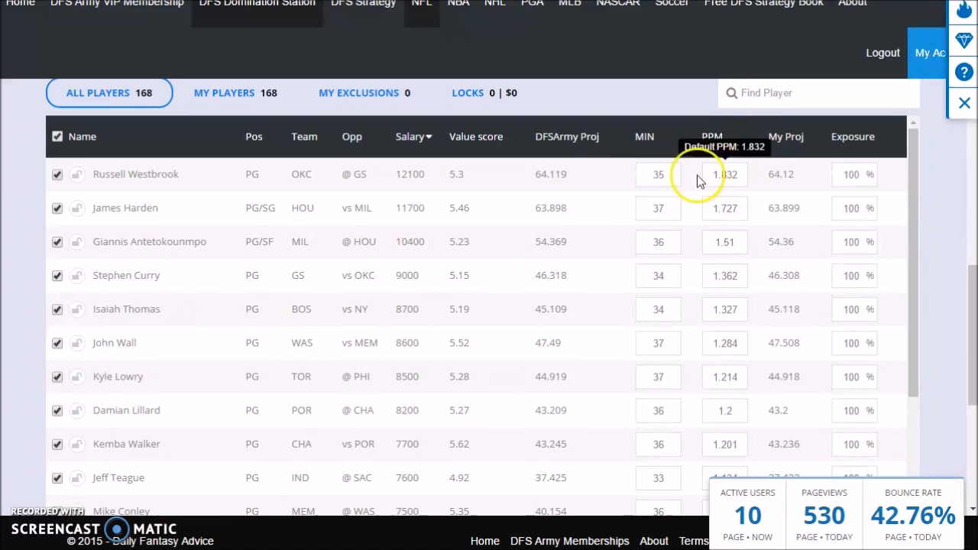
{"action": "left_click", "coordinate": [646, 138]}
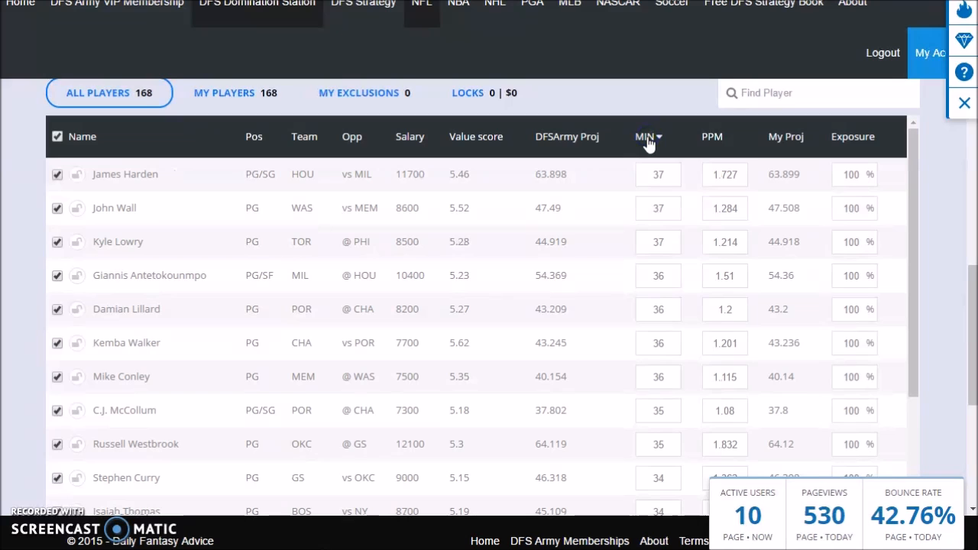
{"action": "left_click", "coordinate": [646, 138]}
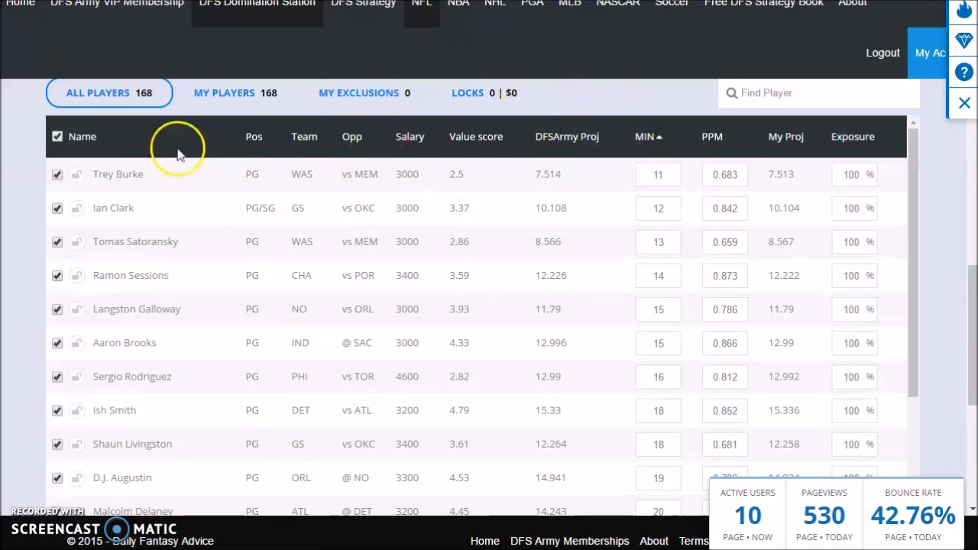
Exclude the lowest-minute point guards, from Trey Burke at 11 minutes through Ish Smith at 18 minutes
{"action": "scroll", "coordinate": [229, 146], "scroll_direction": "up", "scroll_amount": 1}
{"action": "scroll", "coordinate": [272, 147], "scroll_direction": "down", "scroll_amount": 1}
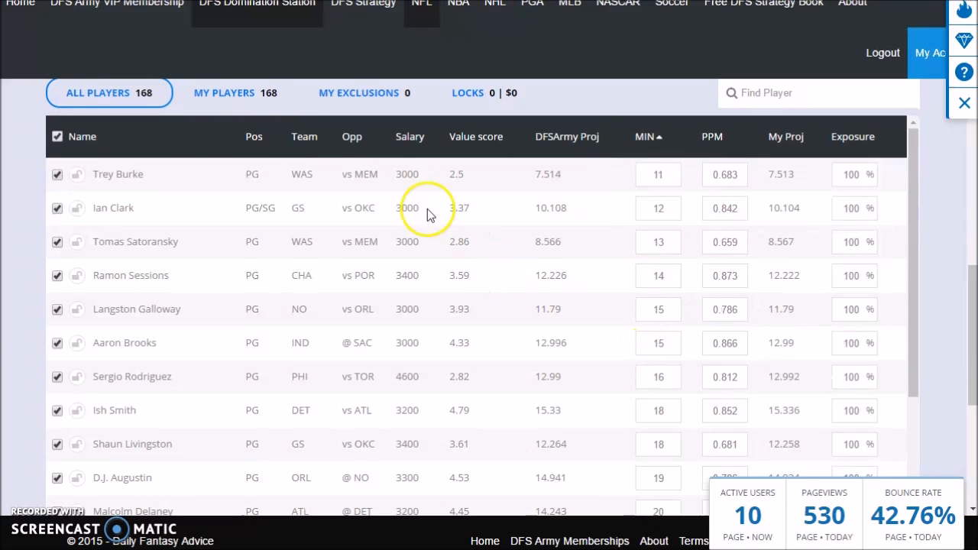
{"action": "left_click", "coordinate": [57, 174]}
{"action": "left_click", "coordinate": [58, 208]}
{"action": "left_click", "coordinate": [57, 242]}
{"action": "left_click", "coordinate": [50, 281]}
{"action": "left_click", "coordinate": [60, 313]}
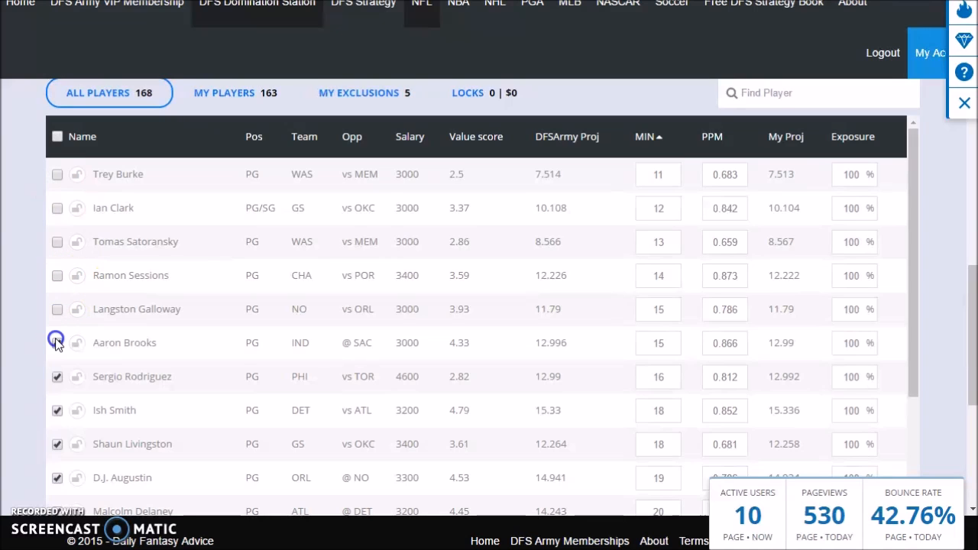
{"action": "scroll", "coordinate": [65, 321], "scroll_direction": "down", "scroll_amount": 1}
{"action": "left_click", "coordinate": [58, 301]}
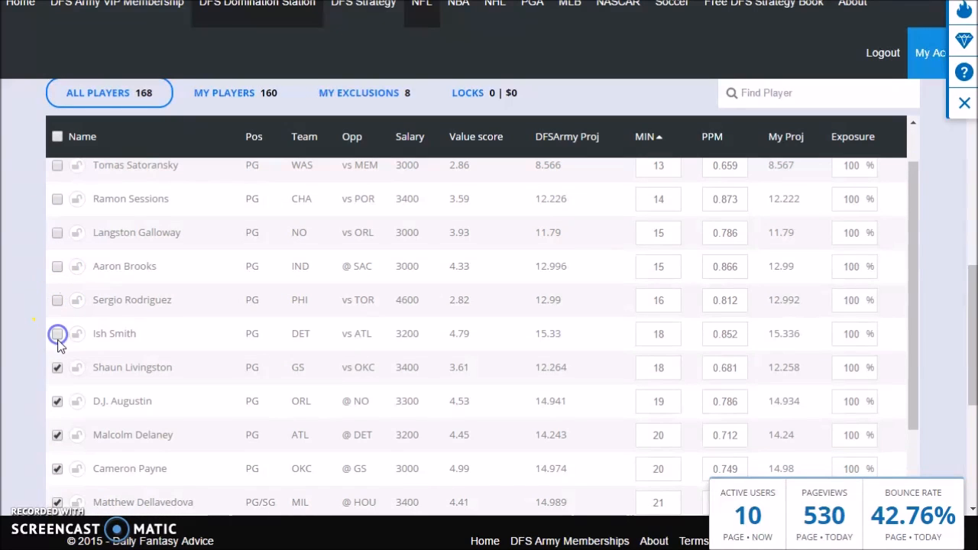
Exclude the next point guards in ascending minutes order, from Shaun Livingston through Brandon Jennings
{"action": "scroll", "coordinate": [82, 319], "scroll_direction": "down", "scroll_amount": 2}
{"action": "left_click", "coordinate": [55, 218]}
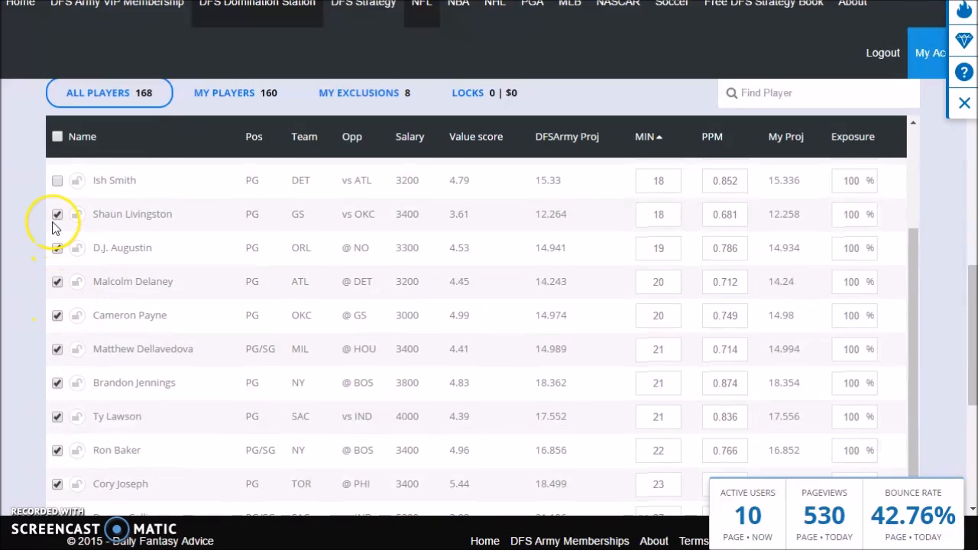
{"action": "left_click", "coordinate": [56, 221]}
{"action": "left_click", "coordinate": [56, 249]}
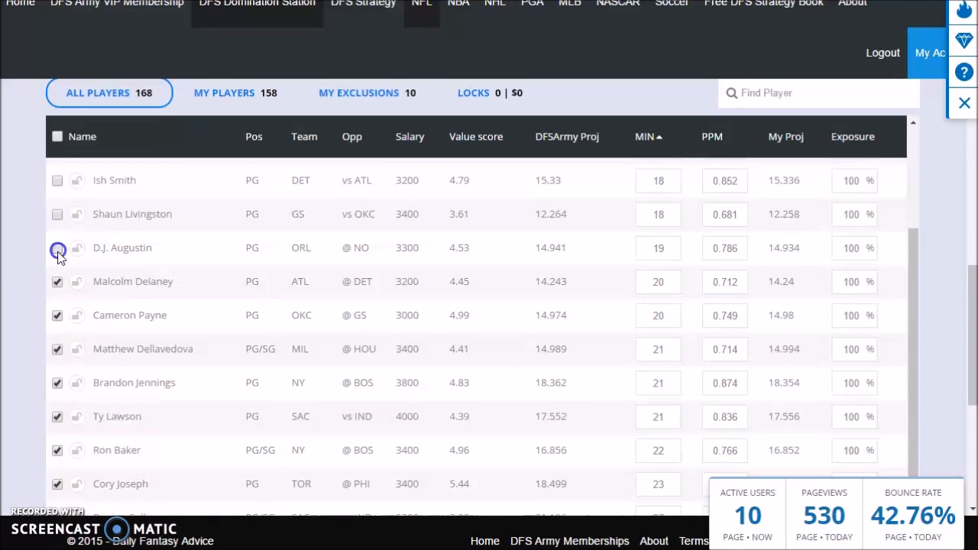
{"action": "left_click", "coordinate": [58, 282]}
{"action": "left_click", "coordinate": [57, 314]}
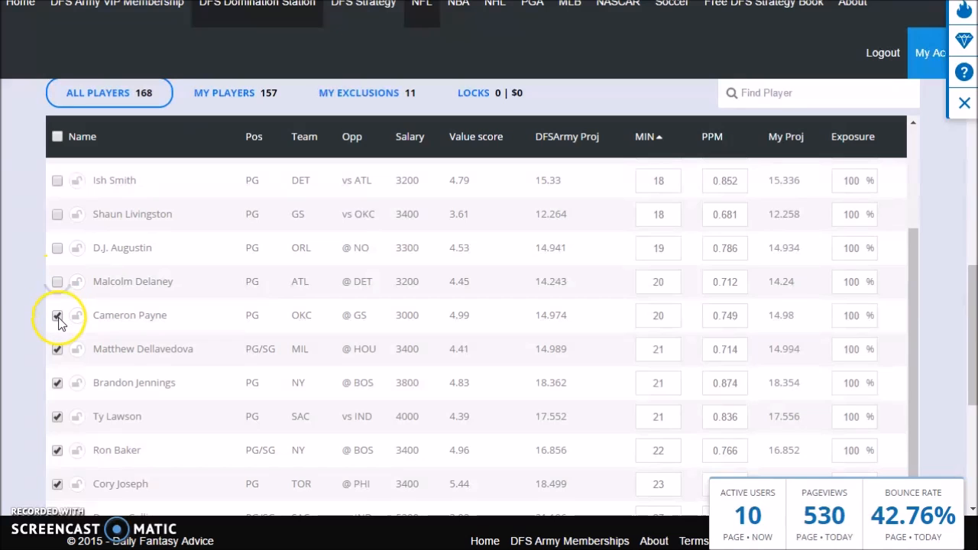
{"action": "left_click", "coordinate": [57, 347]}
{"action": "left_click", "coordinate": [58, 383]}
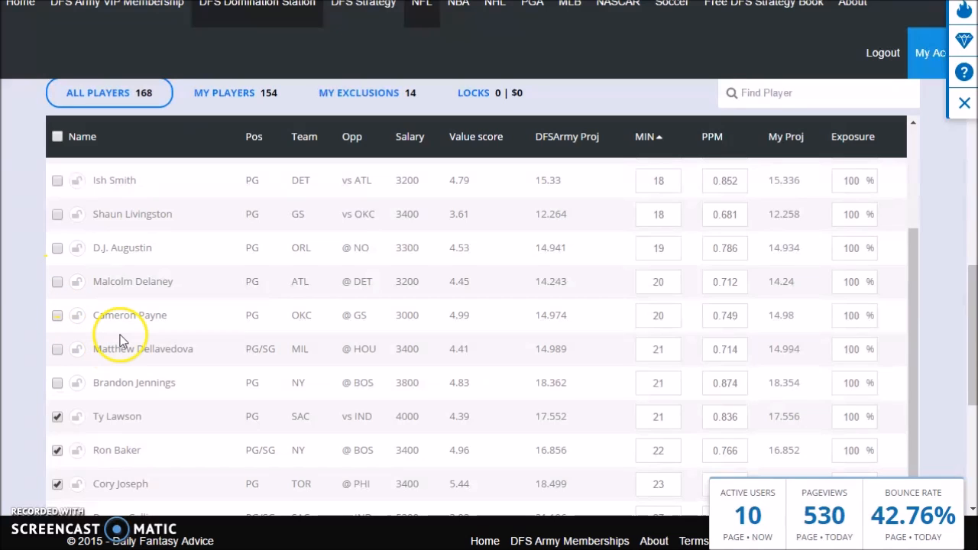
Exclude Ty Lawson and Ron Baker, and toggle Cory Joseph out of and back into the player pool
{"action": "scroll", "coordinate": [124, 321], "scroll_direction": "down", "scroll_amount": 1}
{"action": "left_click", "coordinate": [55, 342]}
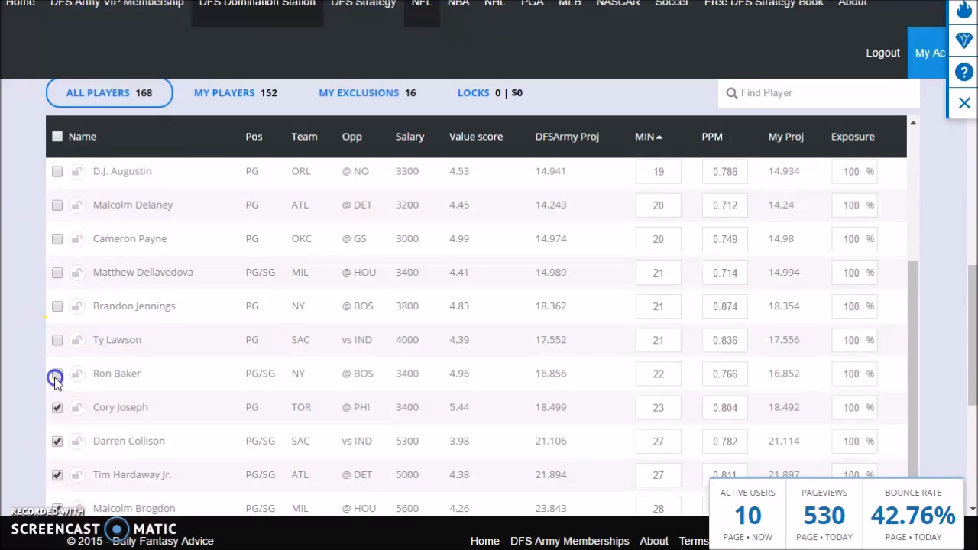
{"action": "scroll", "coordinate": [55, 380], "scroll_direction": "down", "scroll_amount": 1}
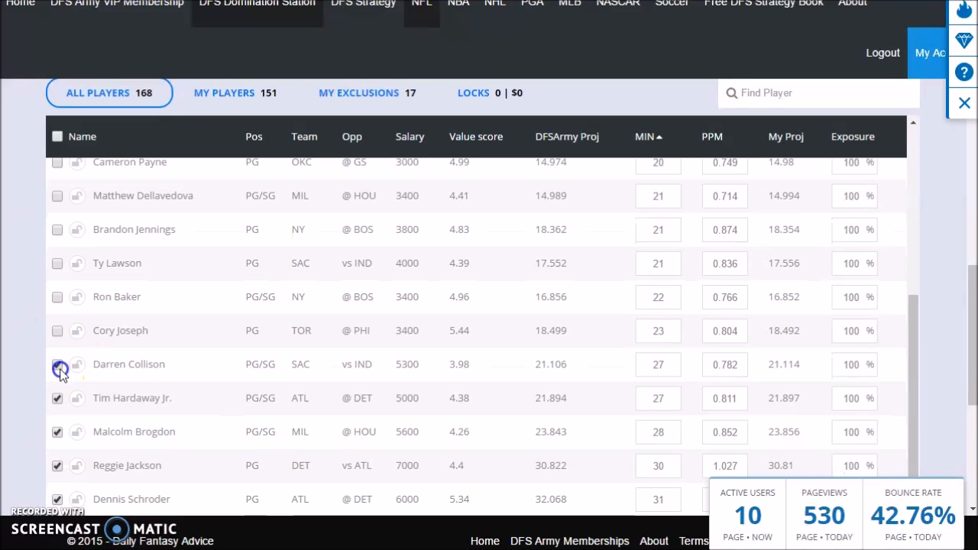
{"action": "scroll", "coordinate": [61, 336], "scroll_direction": "down", "scroll_amount": 2}
{"action": "left_click", "coordinate": [57, 279]}
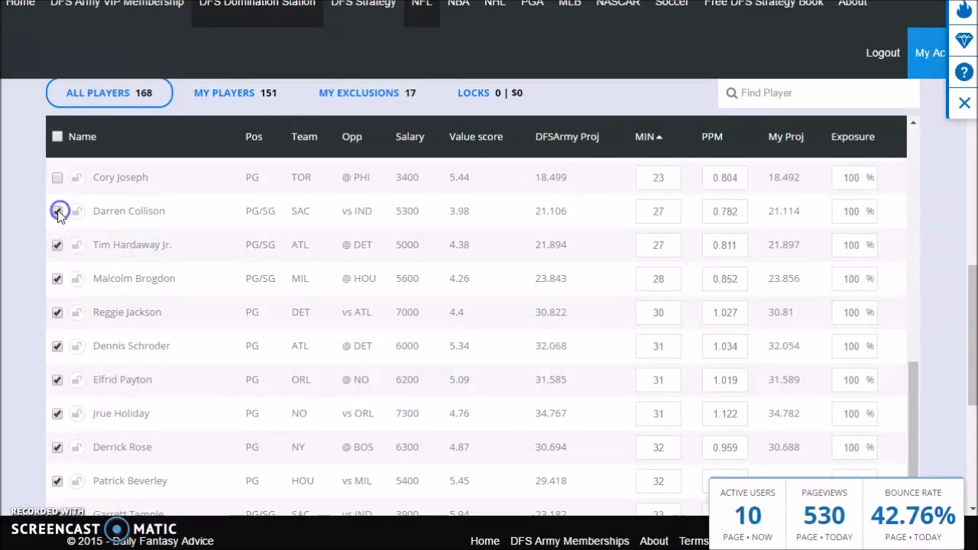
Sort the point guard list by value score in descending order
{"action": "scroll", "coordinate": [175, 264], "scroll_direction": "up", "scroll_amount": 15}
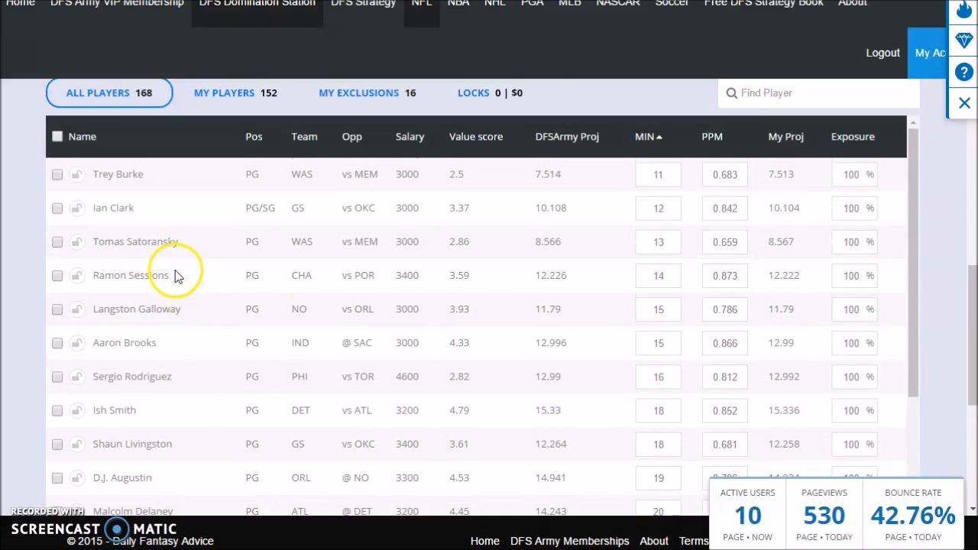
{"action": "scroll", "coordinate": [175, 273], "scroll_direction": "down", "scroll_amount": 3}
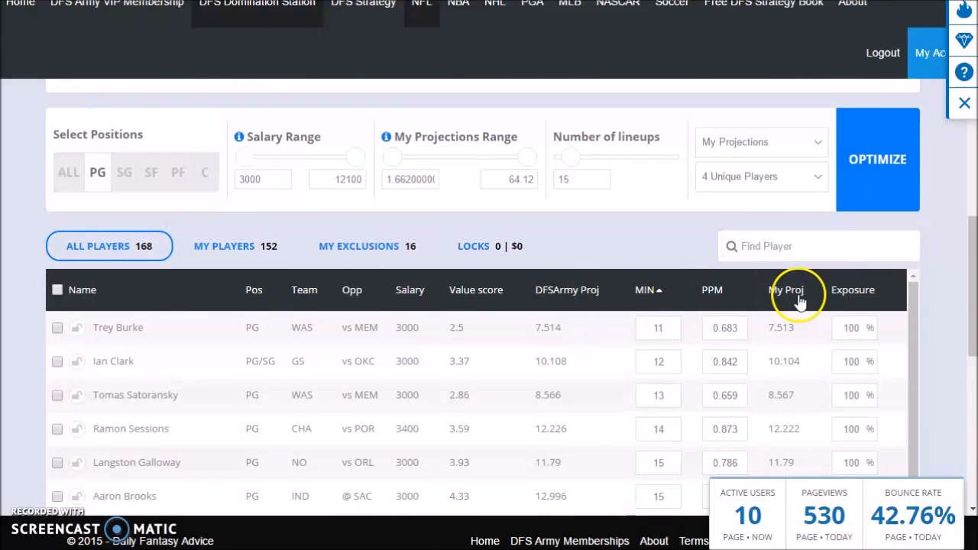
{"action": "scroll", "coordinate": [623, 225], "scroll_direction": "down", "scroll_amount": 1}
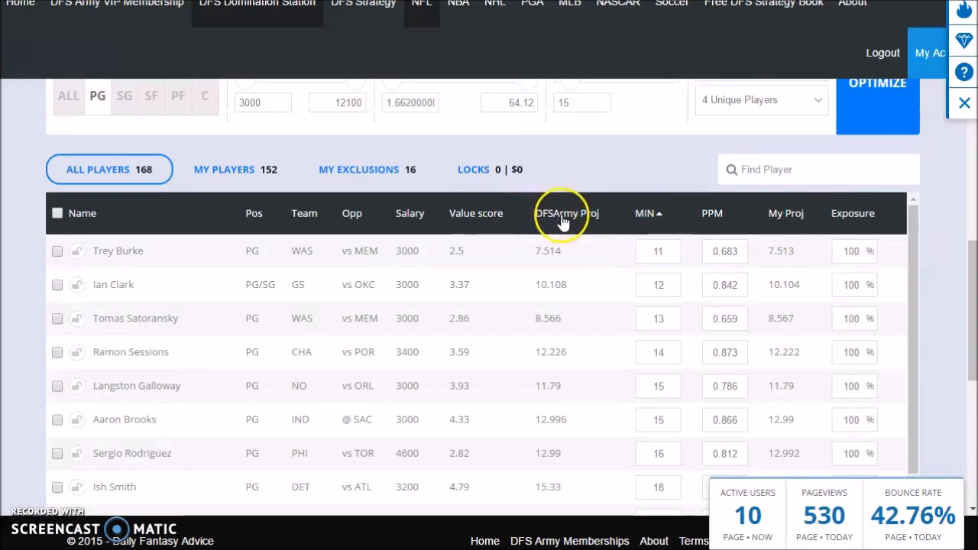
{"action": "left_click", "coordinate": [468, 219]}
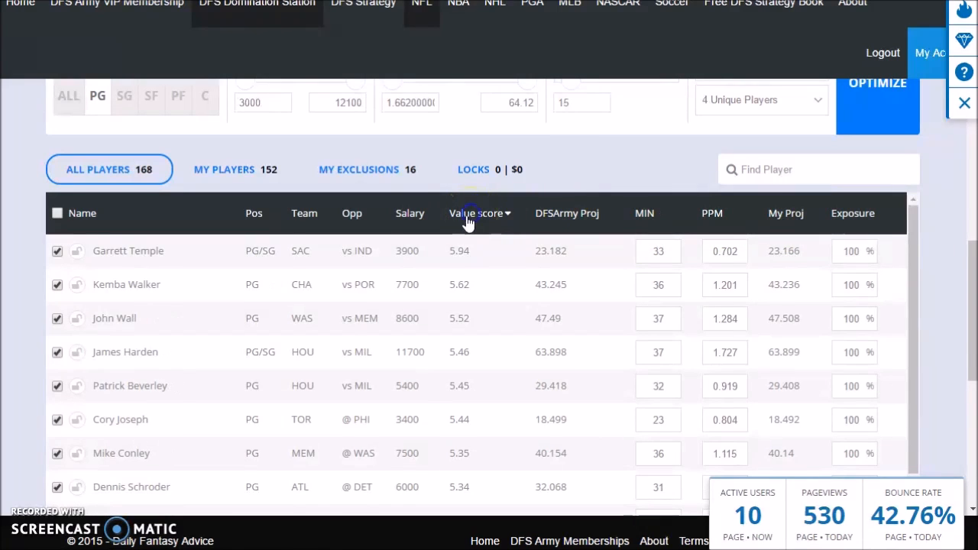
Examine the point guards ranked by value score, comparing their salaries and projections
{"action": "scroll", "coordinate": [485, 301], "scroll_direction": "up", "scroll_amount": 2}
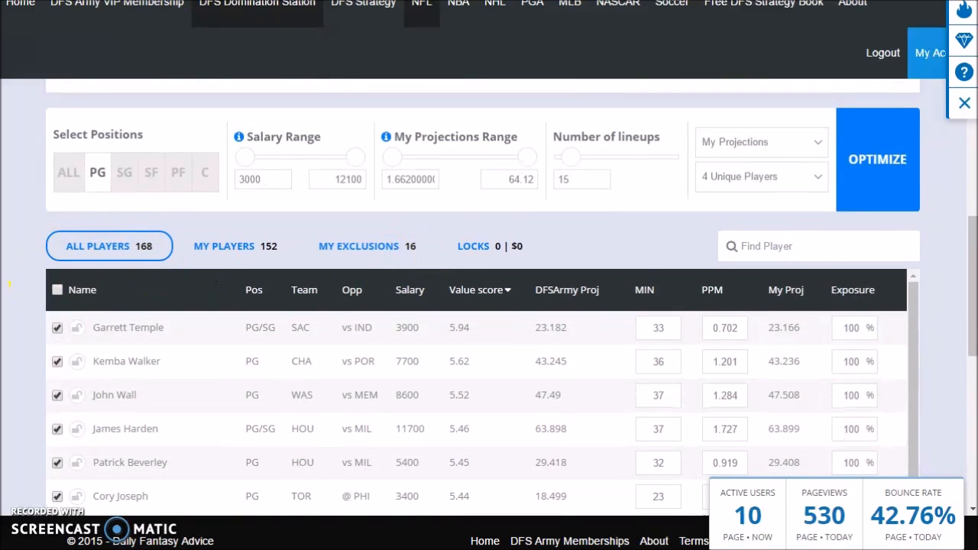
{"action": "scroll", "coordinate": [19, 271], "scroll_direction": "down", "scroll_amount": 2}
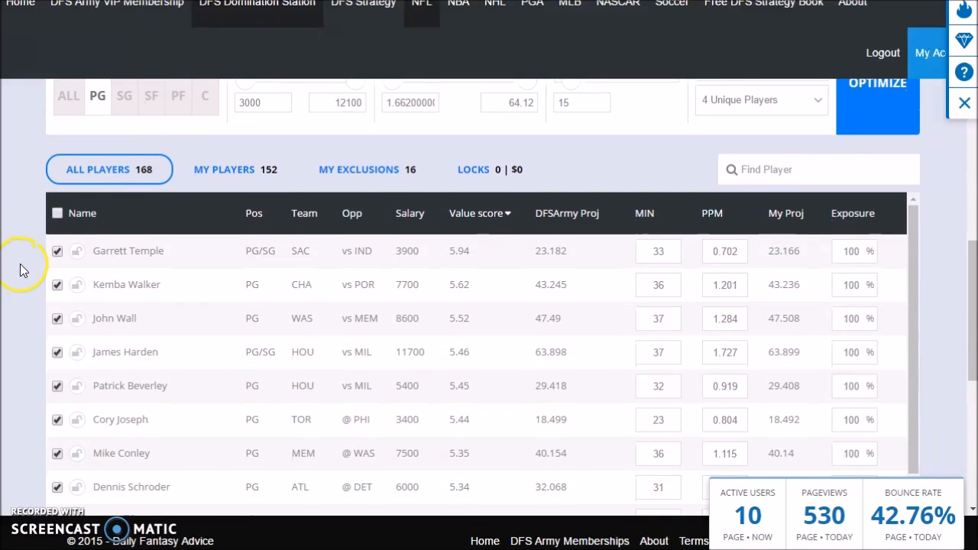
{"action": "scroll", "coordinate": [21, 270], "scroll_direction": "down", "scroll_amount": 1}
{"action": "scroll", "coordinate": [196, 220], "scroll_direction": "up", "scroll_amount": 1}
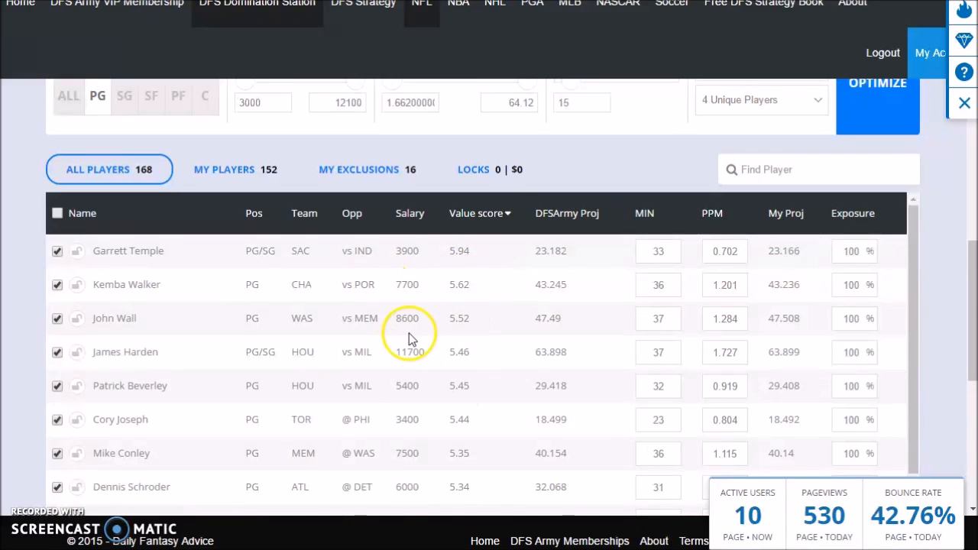
{"action": "scroll", "coordinate": [410, 334], "scroll_direction": "down", "scroll_amount": 1}
{"action": "scroll", "coordinate": [472, 356], "scroll_direction": "down", "scroll_amount": 1}
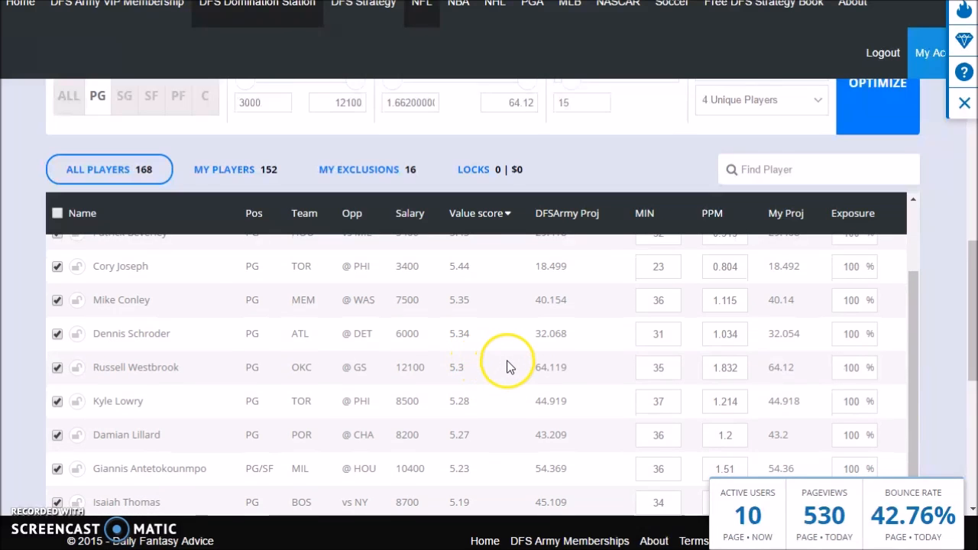
{"action": "scroll", "coordinate": [508, 368], "scroll_direction": "down", "scroll_amount": 1}
{"action": "scroll", "coordinate": [508, 367], "scroll_direction": "down", "scroll_amount": 1}
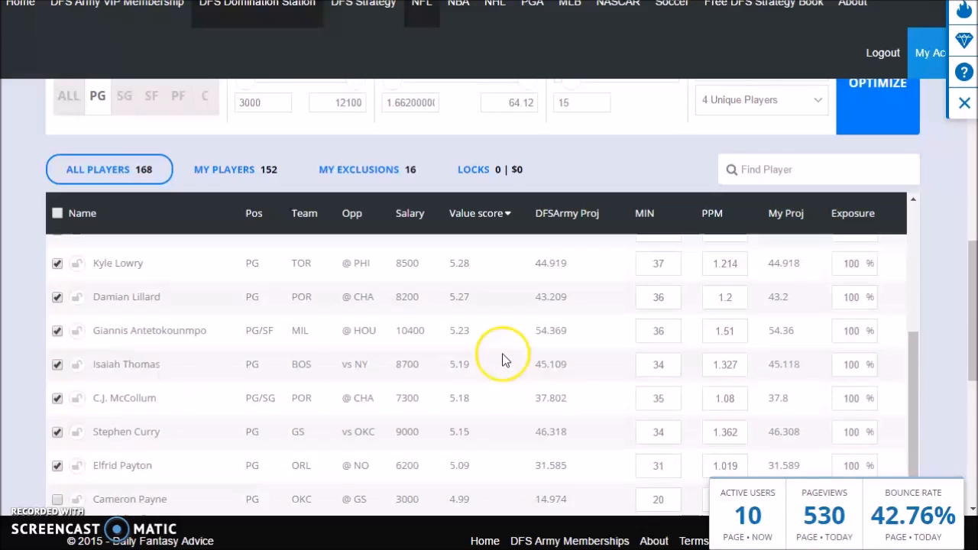
Filter the player list to shooting guards and review their value scores
{"action": "scroll", "coordinate": [502, 360], "scroll_direction": "up", "scroll_amount": 4}
{"action": "left_click", "coordinate": [123, 96]}
{"action": "scroll", "coordinate": [533, 342], "scroll_direction": "up", "scroll_amount": 2}
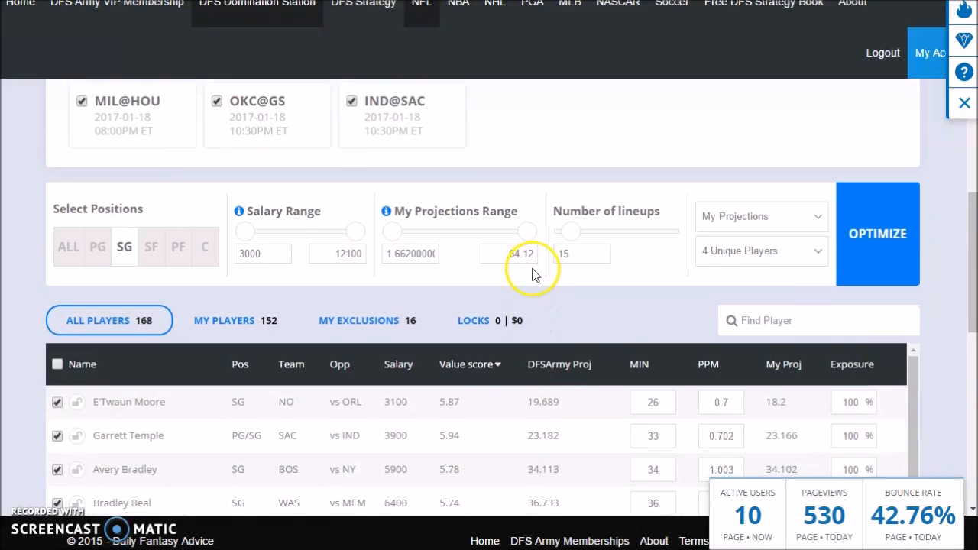
{"action": "scroll", "coordinate": [497, 312], "scroll_direction": "down", "scroll_amount": 1}
{"action": "scroll", "coordinate": [465, 242], "scroll_direction": "down", "scroll_amount": 1}
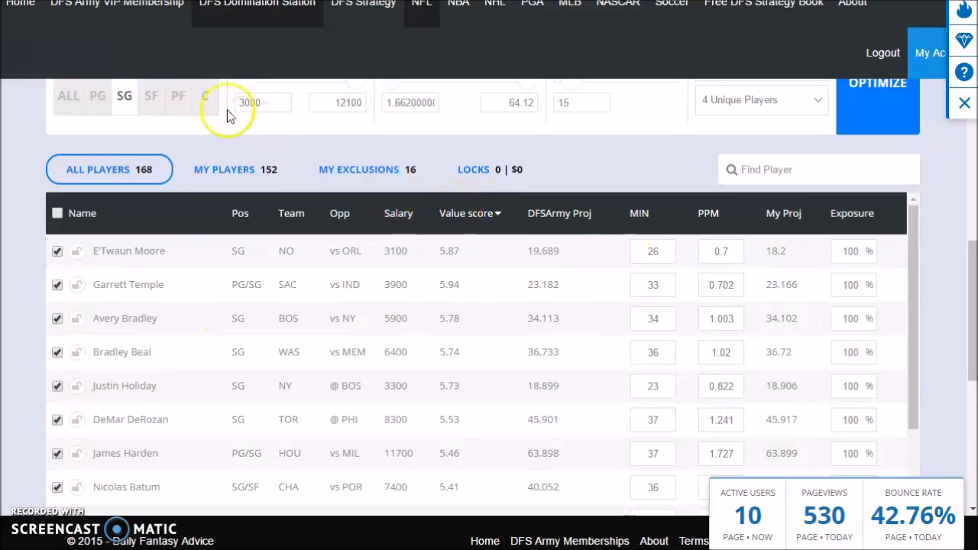
View the small forward, center and power forward lists in turn, and return to the small forwards
{"action": "left_click", "coordinate": [152, 95]}
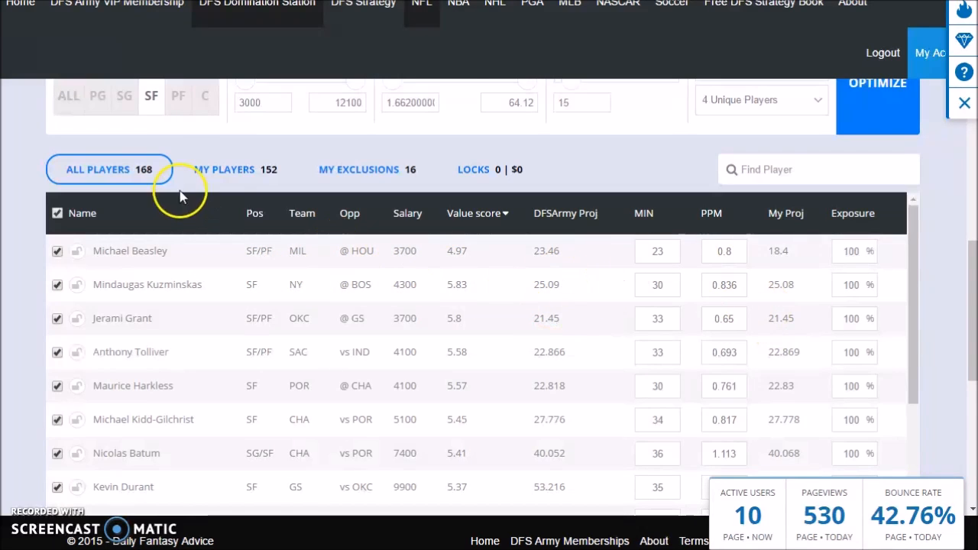
{"action": "left_click", "coordinate": [204, 97]}
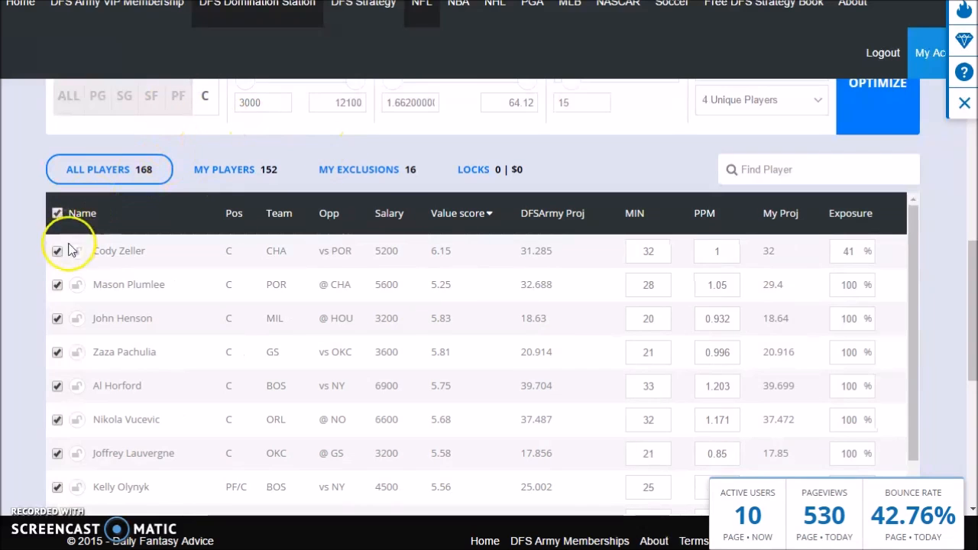
{"action": "left_click", "coordinate": [177, 97]}
{"action": "left_click", "coordinate": [152, 97]}
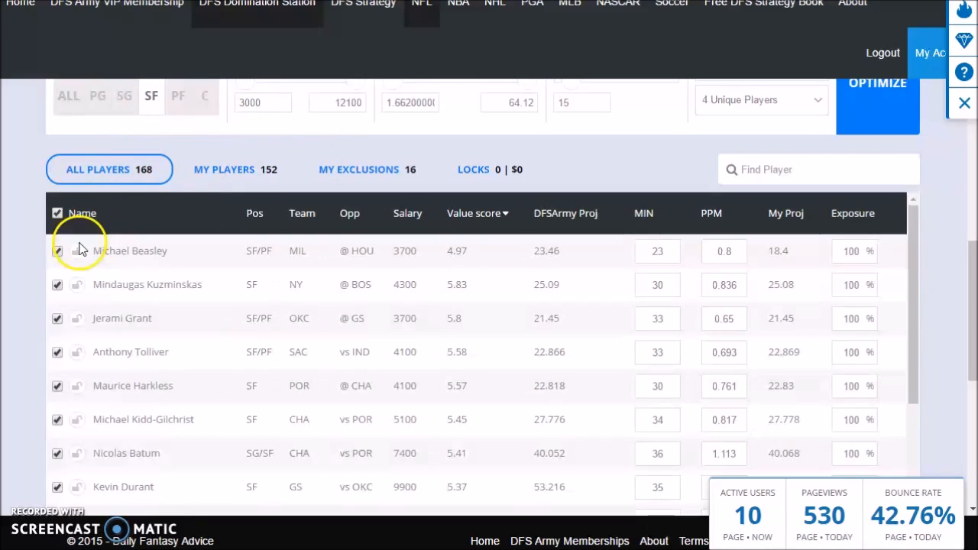
Exclude Jerami Grant from the small forwards, look through the list, and re-include him
{"action": "scroll", "coordinate": [229, 207], "scroll_direction": "down", "scroll_amount": 1}
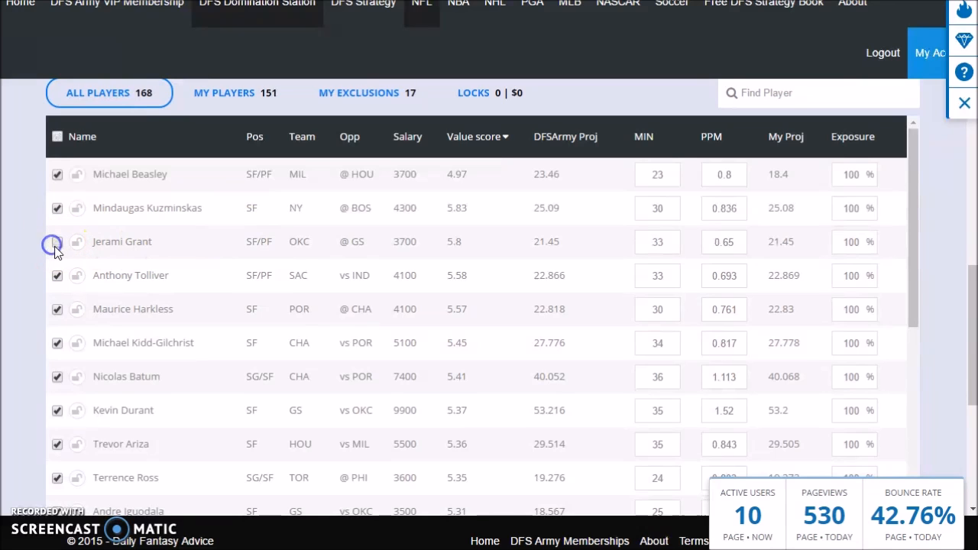
{"action": "scroll", "coordinate": [186, 257], "scroll_direction": "down", "scroll_amount": 1}
{"action": "scroll", "coordinate": [187, 261], "scroll_direction": "down", "scroll_amount": 3}
{"action": "scroll", "coordinate": [87, 252], "scroll_direction": "up", "scroll_amount": 4}
{"action": "left_click", "coordinate": [58, 242]}
Filter the player list to power forwards and review their value scores and projections
{"action": "scroll", "coordinate": [227, 165], "scroll_direction": "up", "scroll_amount": 2}
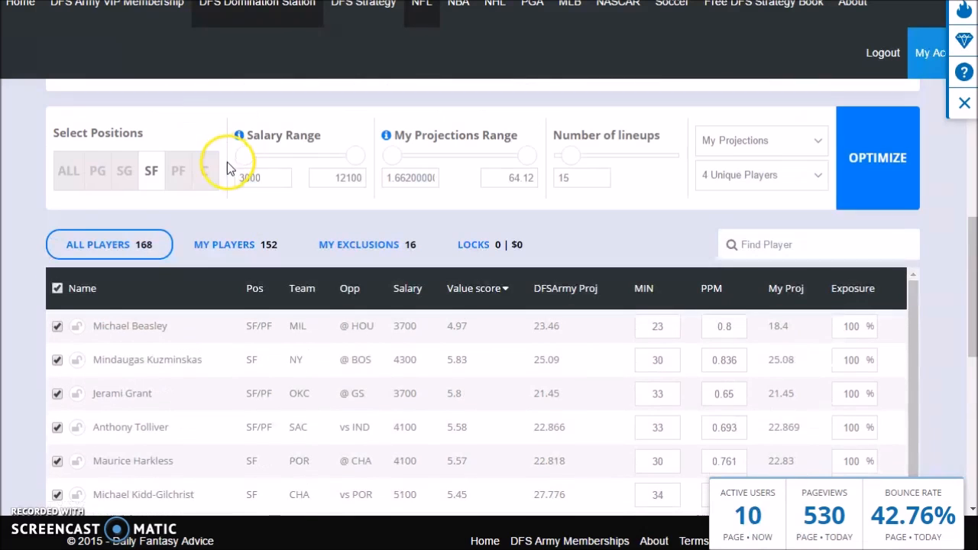
{"action": "left_click", "coordinate": [174, 174]}
{"action": "scroll", "coordinate": [325, 195], "scroll_direction": "down", "scroll_amount": 1}
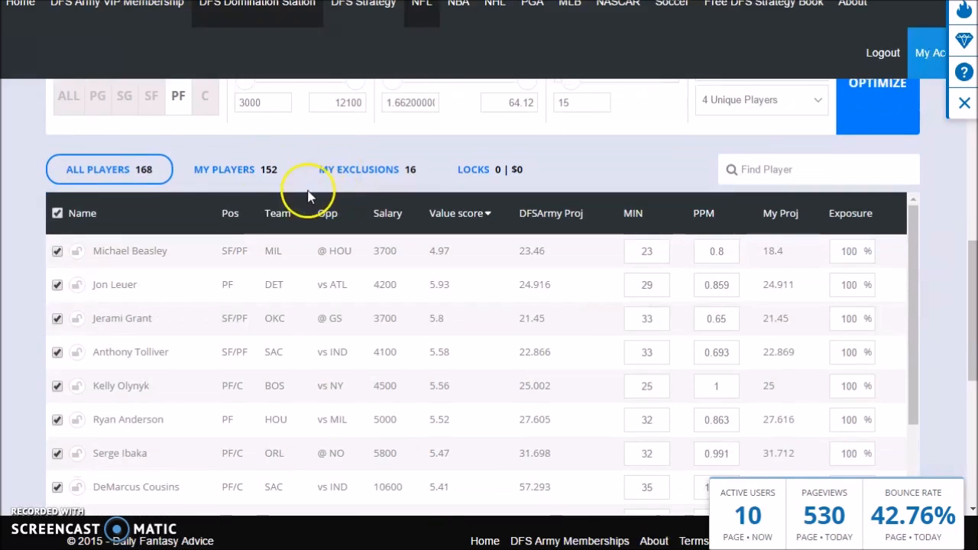
{"action": "scroll", "coordinate": [229, 180], "scroll_direction": "up", "scroll_amount": 2}
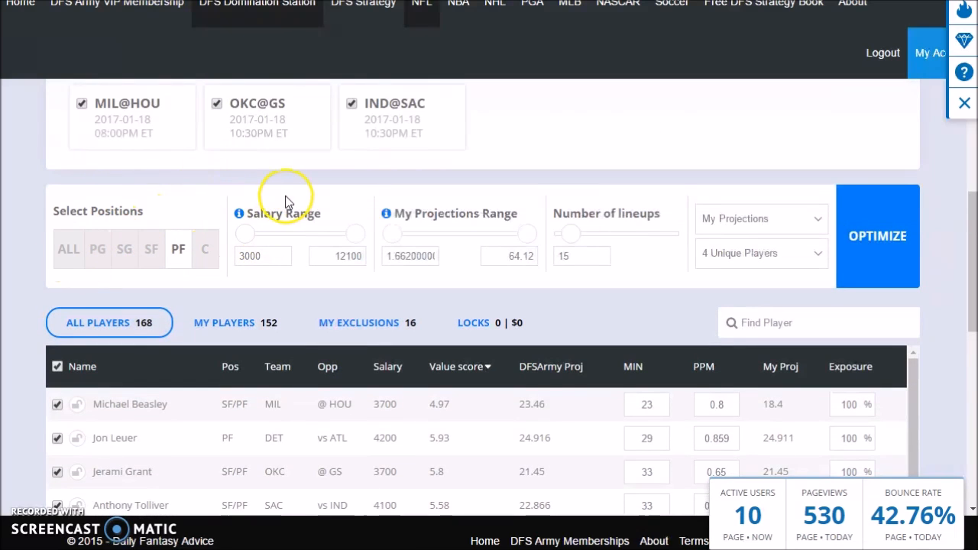
{"action": "scroll", "coordinate": [685, 230], "scroll_direction": "down", "scroll_amount": 1}
{"action": "scroll", "coordinate": [703, 240], "scroll_direction": "down", "scroll_amount": 1}
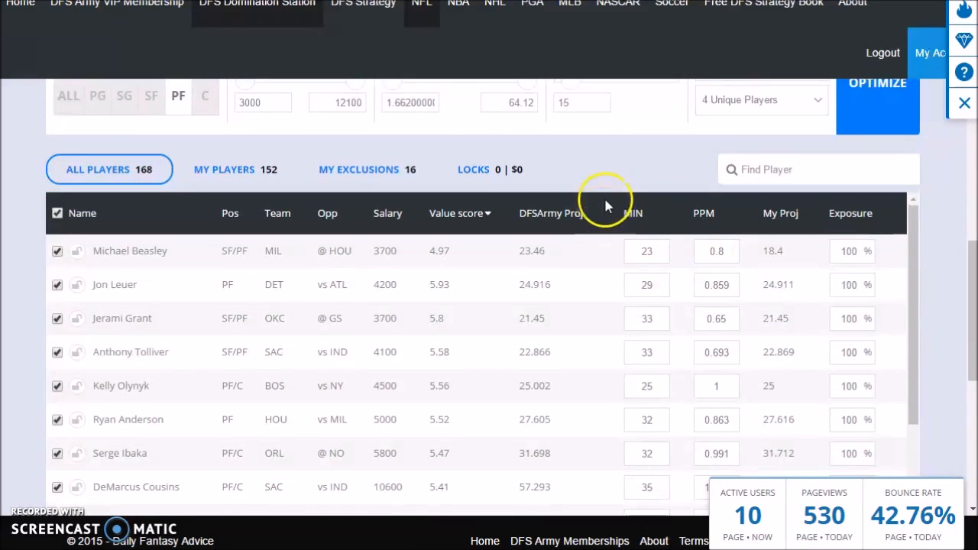
Run the optimizer for 15 lineups using My Projections with 4 unique players, and bring up the generated lineups
{"action": "scroll", "coordinate": [606, 200], "scroll_direction": "up", "scroll_amount": 2}
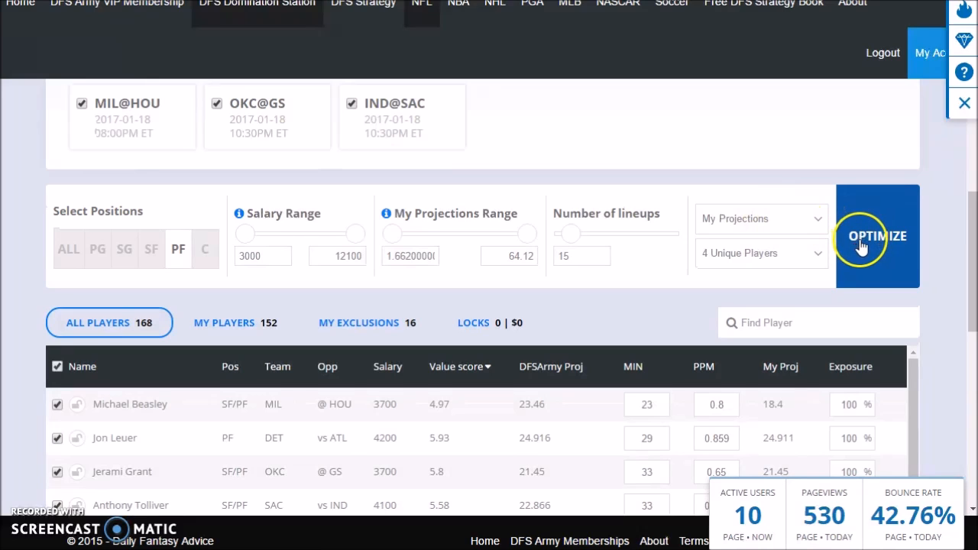
{"action": "left_click", "coordinate": [875, 240]}
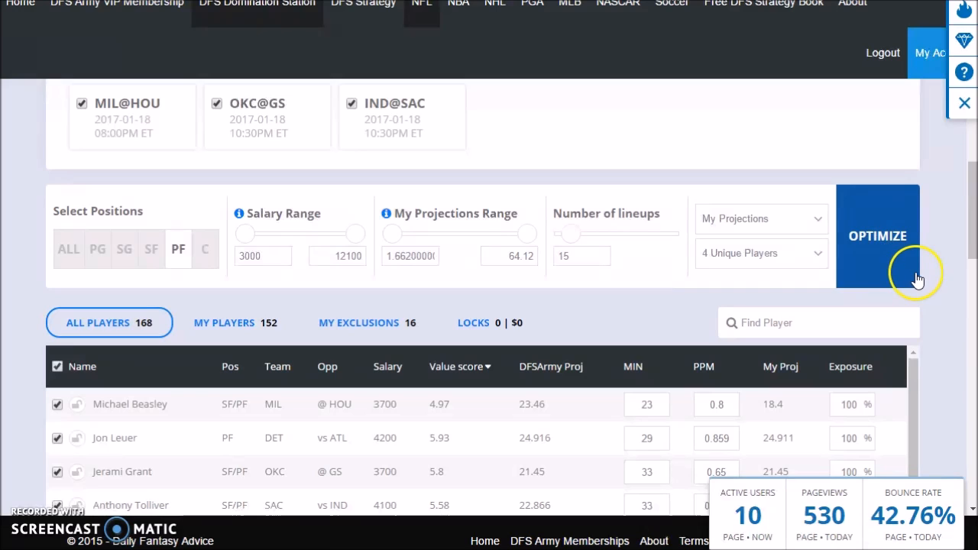
{"action": "scroll", "coordinate": [932, 272], "scroll_direction": "down", "scroll_amount": 2}
{"action": "scroll", "coordinate": [929, 269], "scroll_direction": "down", "scroll_amount": 8}
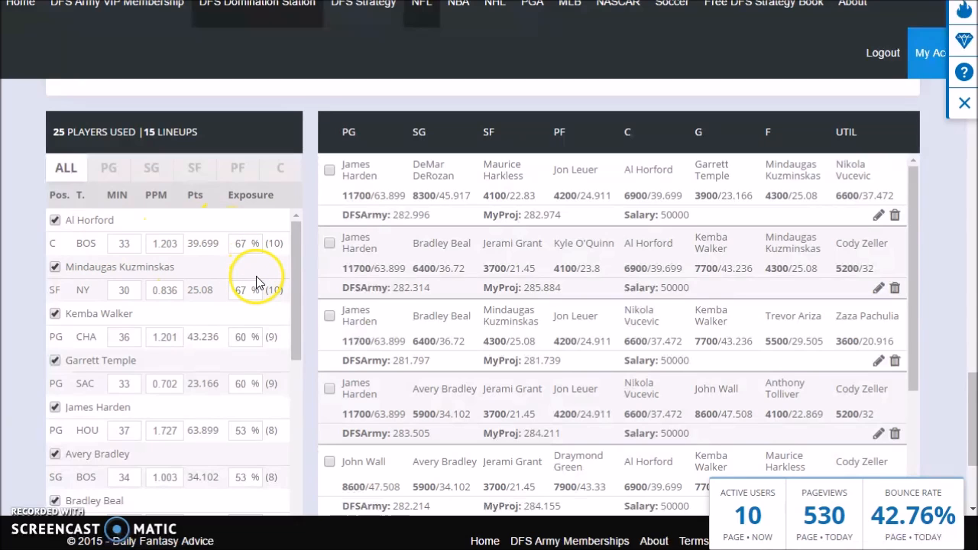
Review the generated lineups and the exposure percentages of the players used
{"action": "scroll", "coordinate": [950, 290], "scroll_direction": "up", "scroll_amount": 1}
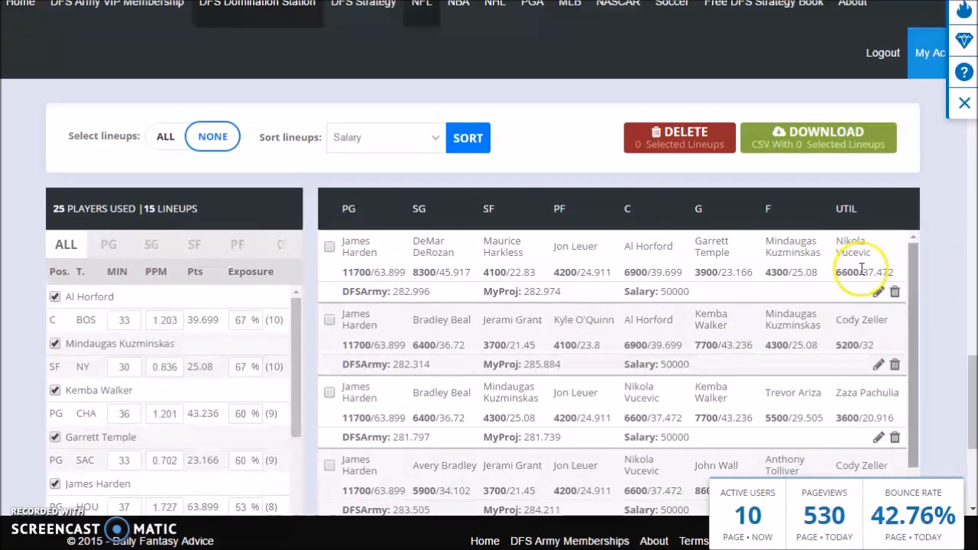
{"action": "scroll", "coordinate": [8, 250], "scroll_direction": "down", "scroll_amount": 2}
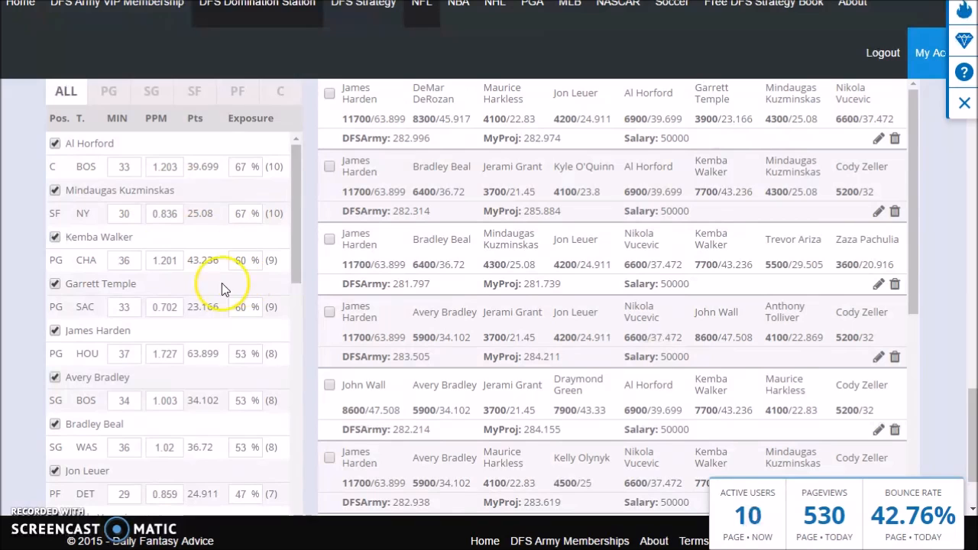
{"action": "scroll", "coordinate": [159, 325], "scroll_direction": "down", "scroll_amount": 5}
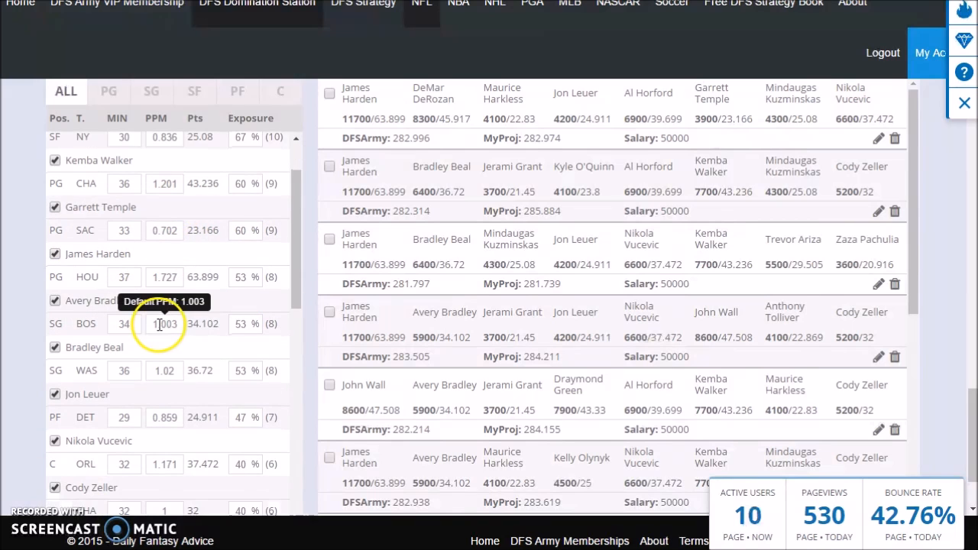
Exclude Jon Leuer from the players used and look through the exposures of the remaining players
{"action": "scroll", "coordinate": [159, 324], "scroll_direction": "down", "scroll_amount": 2}
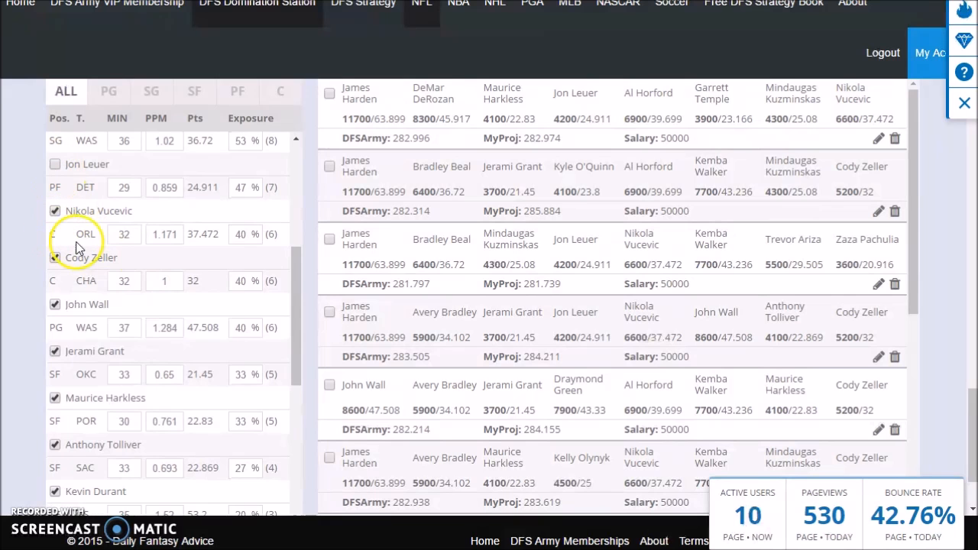
{"action": "scroll", "coordinate": [181, 261], "scroll_direction": "down", "scroll_amount": 2}
{"action": "scroll", "coordinate": [162, 252], "scroll_direction": "down", "scroll_amount": 2}
{"action": "scroll", "coordinate": [245, 270], "scroll_direction": "down", "scroll_amount": 6}
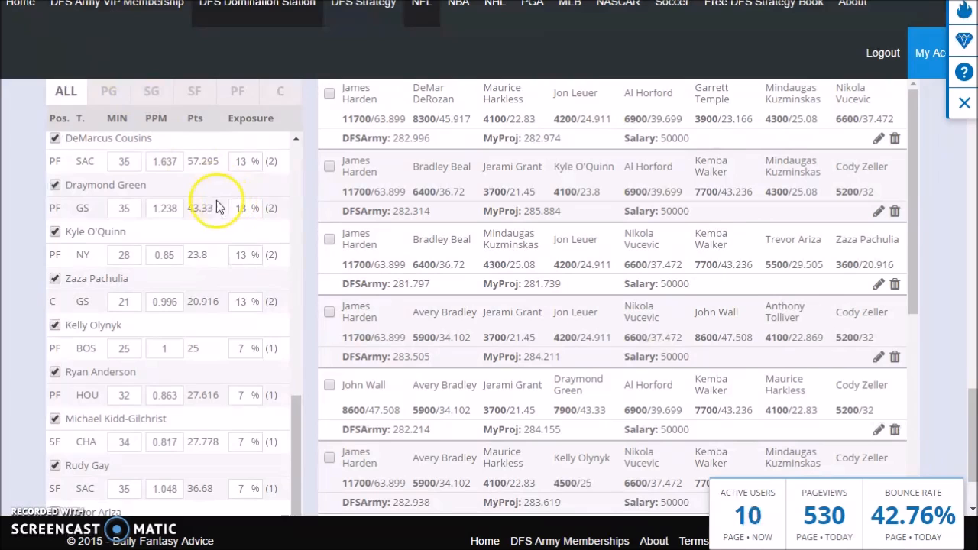
{"action": "scroll", "coordinate": [169, 240], "scroll_direction": "down", "scroll_amount": 2}
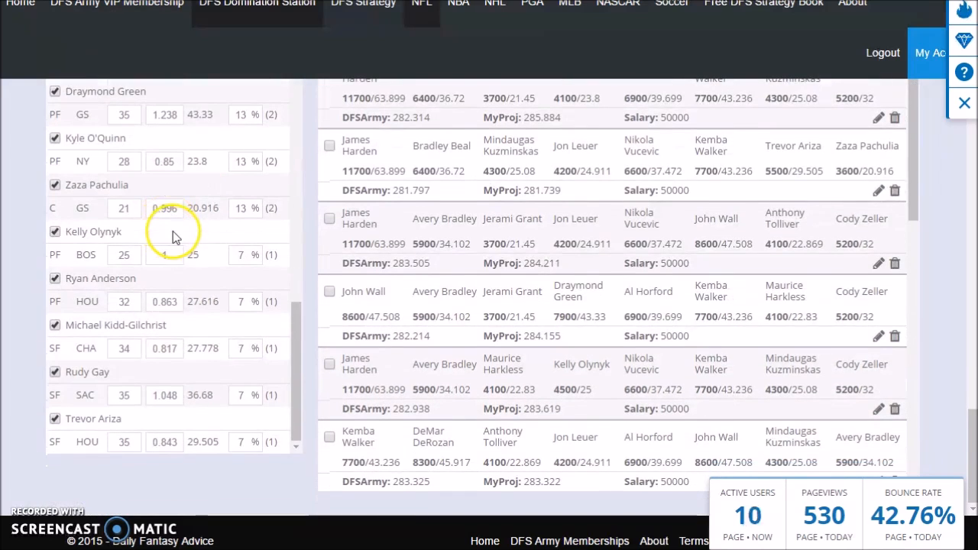
{"action": "scroll", "coordinate": [174, 233], "scroll_direction": "up", "scroll_amount": 3}
{"action": "scroll", "coordinate": [176, 229], "scroll_direction": "up", "scroll_amount": 4}
{"action": "scroll", "coordinate": [175, 214], "scroll_direction": "down", "scroll_amount": 5}
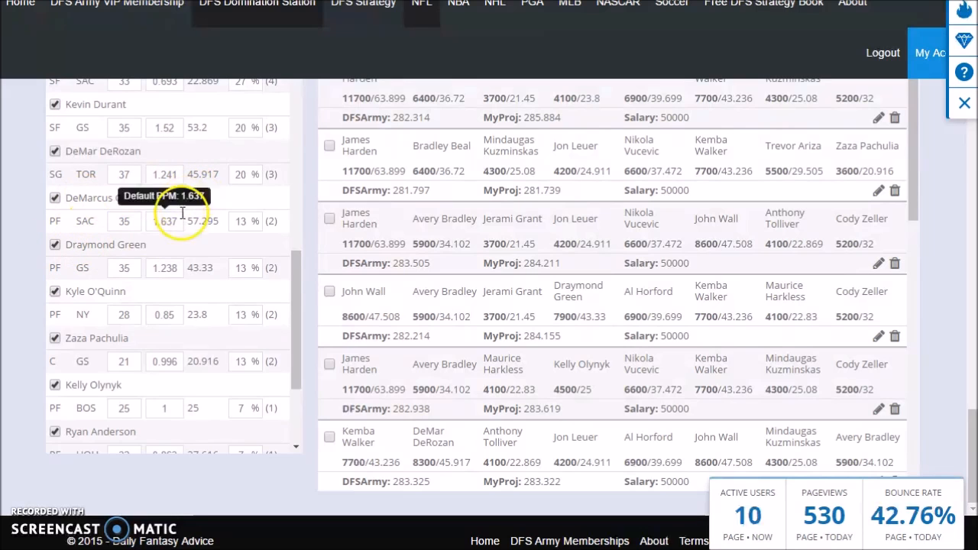
{"action": "scroll", "coordinate": [239, 209], "scroll_direction": "up", "scroll_amount": 5}
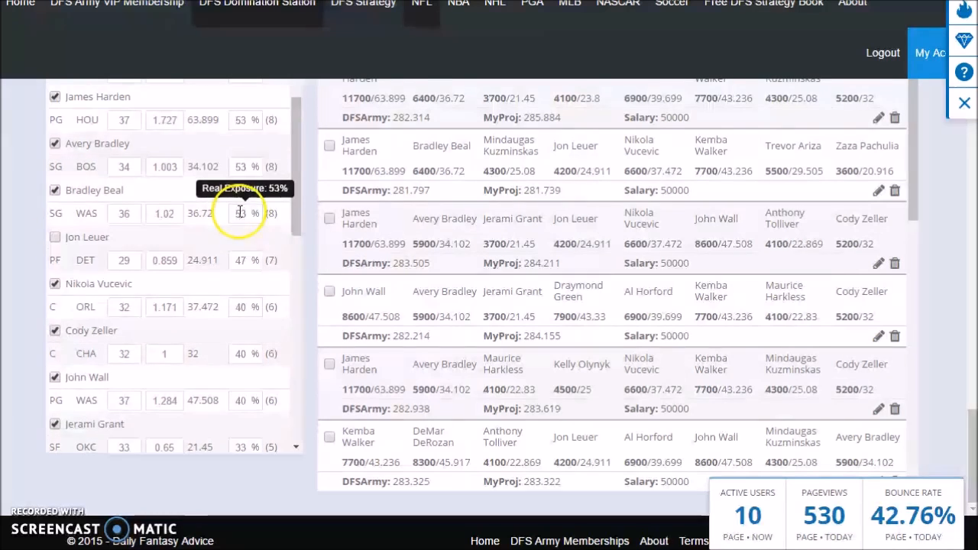
{"action": "scroll", "coordinate": [239, 213], "scroll_direction": "up", "scroll_amount": 3}
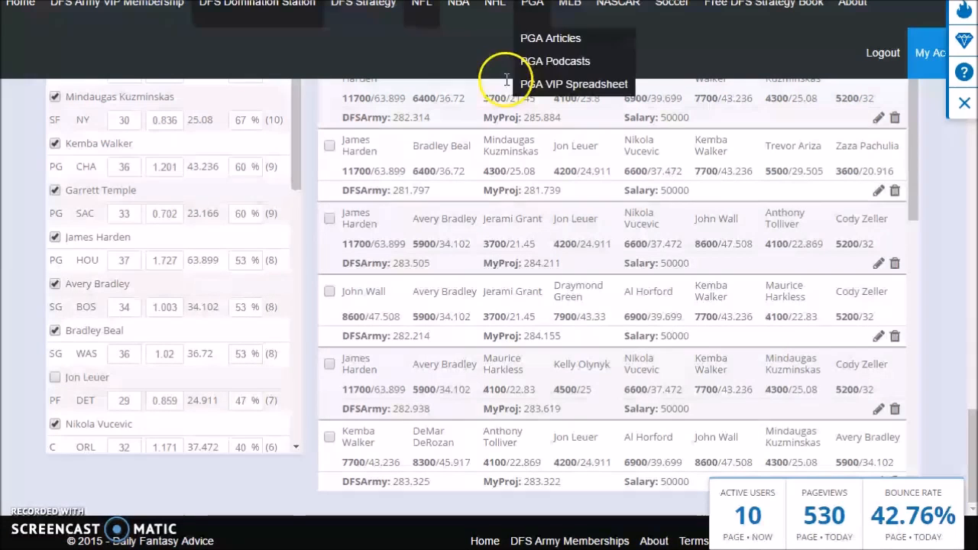
Set Avery Bradley's PPM to 0.97 in the list of players used
{"action": "scroll", "coordinate": [34, 164], "scroll_direction": "up", "scroll_amount": 1}
{"action": "scroll", "coordinate": [33, 164], "scroll_direction": "down", "scroll_amount": 1}
{"action": "scroll", "coordinate": [160, 287], "scroll_direction": "down", "scroll_amount": 1}
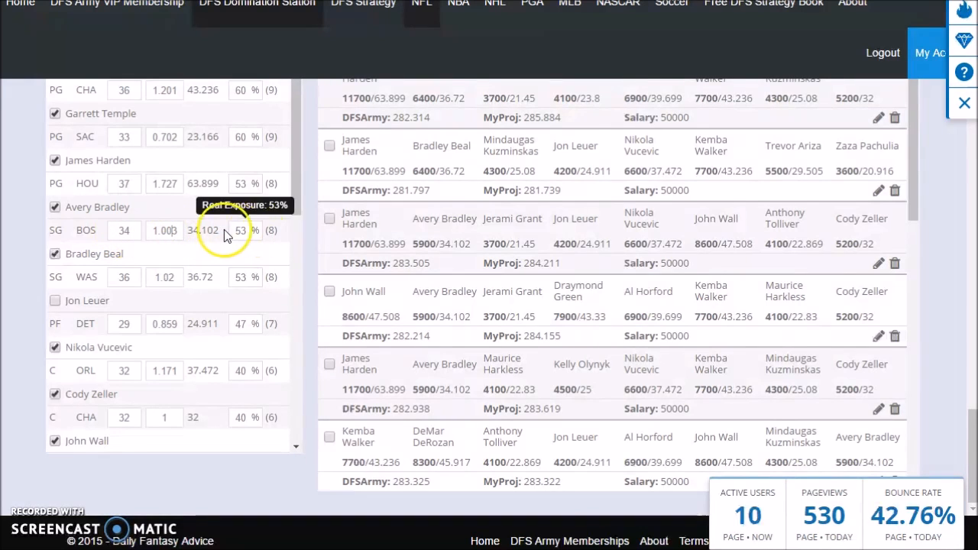
{"action": "left_click", "coordinate": [178, 231]}
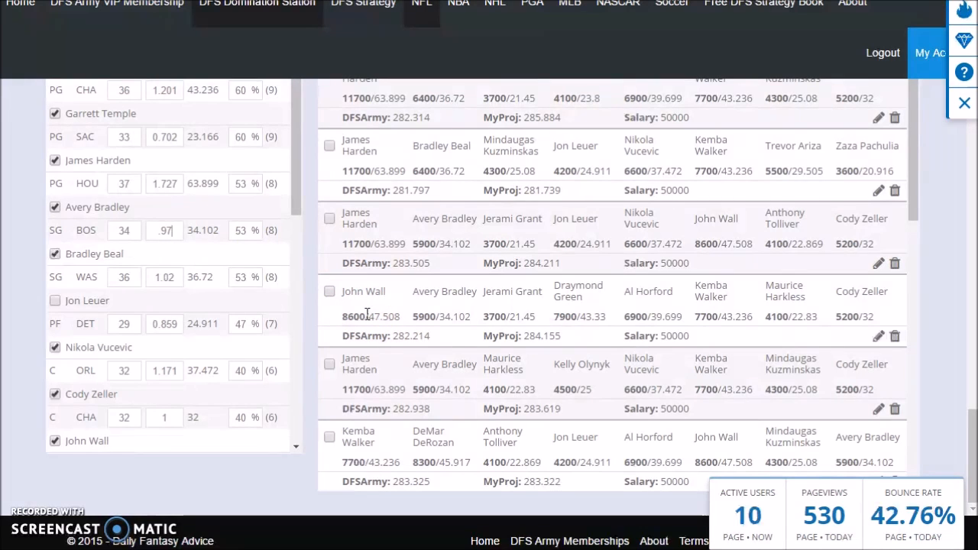
{"action": "key", "text": "Tab"}
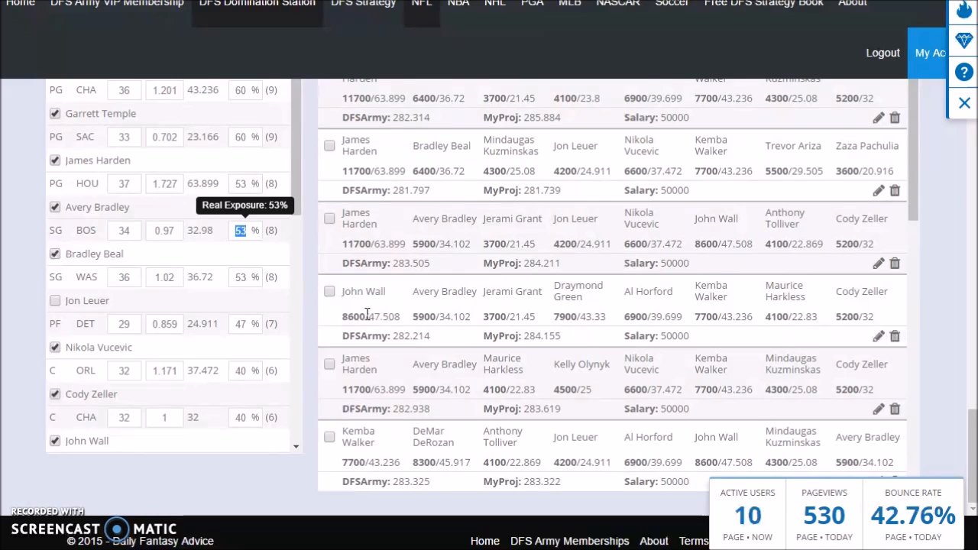
Set Ryan Anderson's minutes to 34 and his exposure to 20% in the list of players used
{"action": "scroll", "coordinate": [207, 336], "scroll_direction": "down", "scroll_amount": 4}
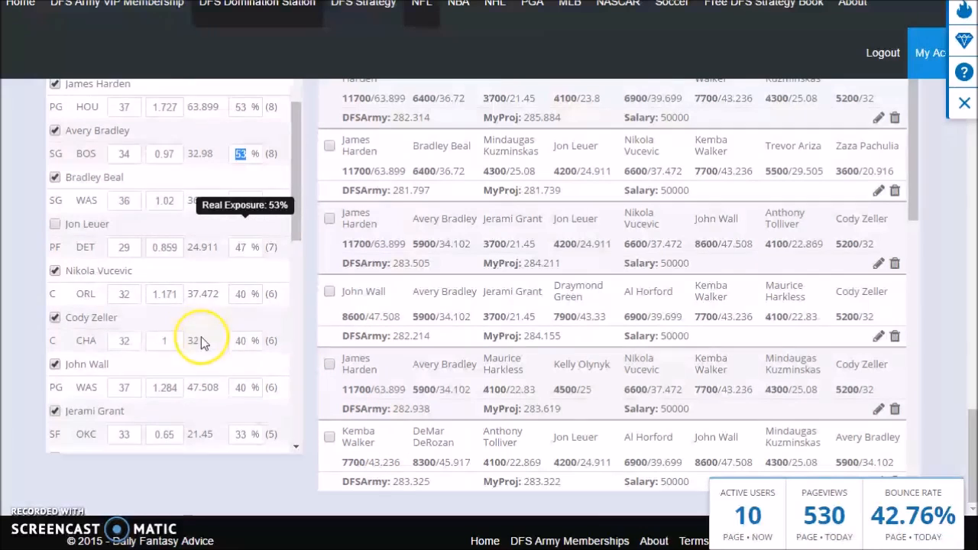
{"action": "scroll", "coordinate": [211, 339], "scroll_direction": "down", "scroll_amount": 3}
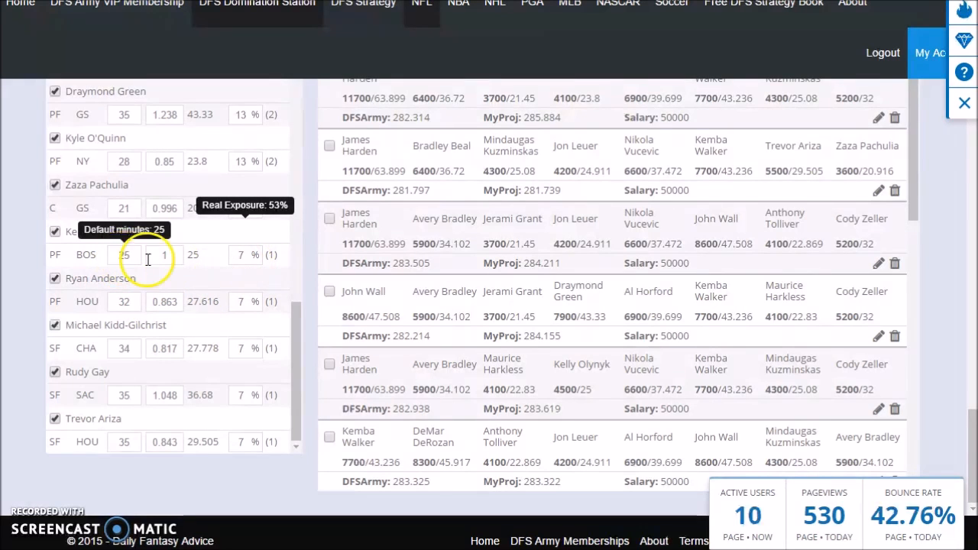
{"action": "left_click", "coordinate": [135, 301]}
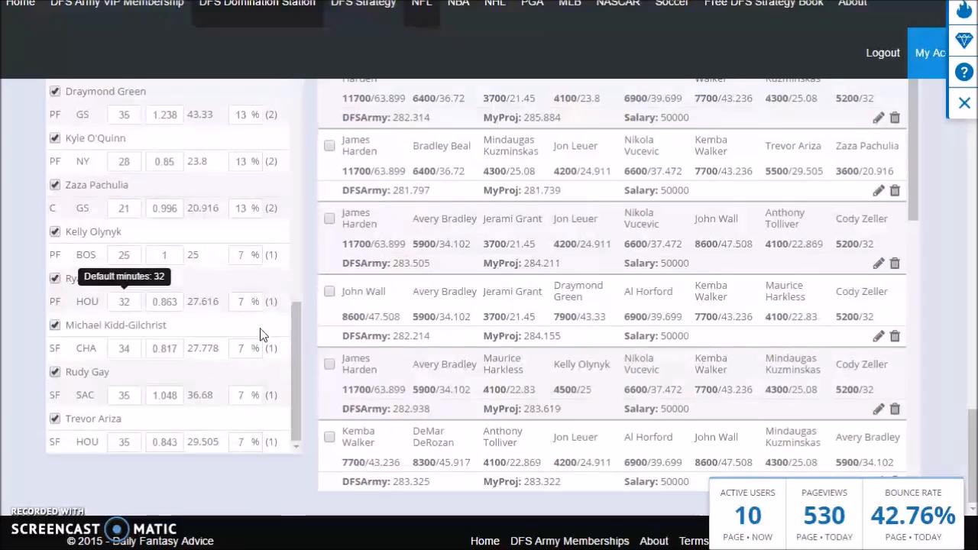
{"action": "key", "text": "BackSpace"}
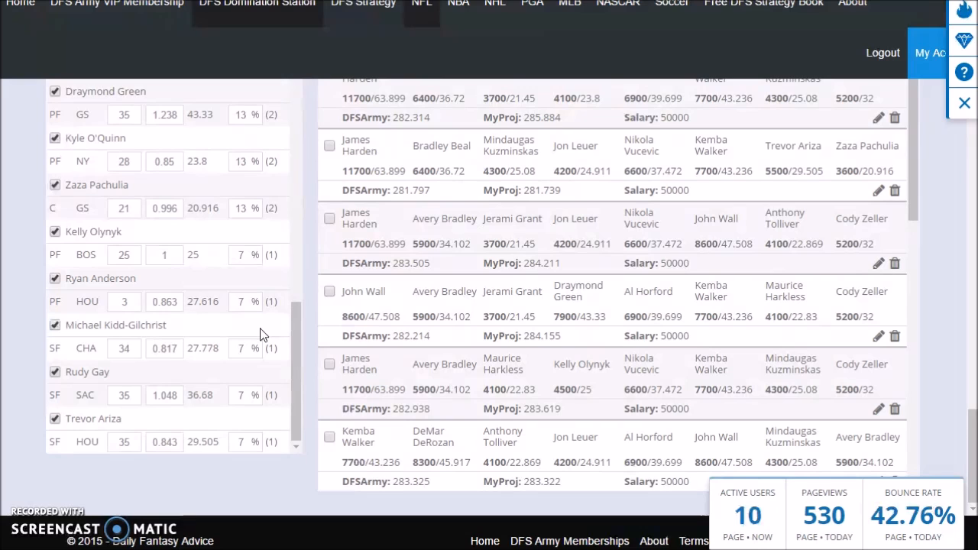
{"action": "key", "text": "Tab"}
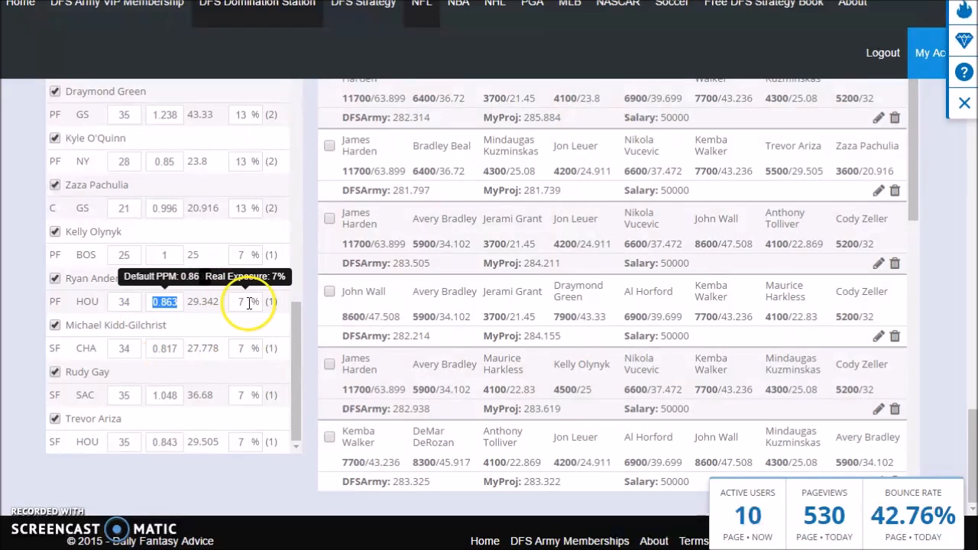
{"action": "left_click", "coordinate": [248, 303]}
{"action": "double_click", "coordinate": [249, 303]}
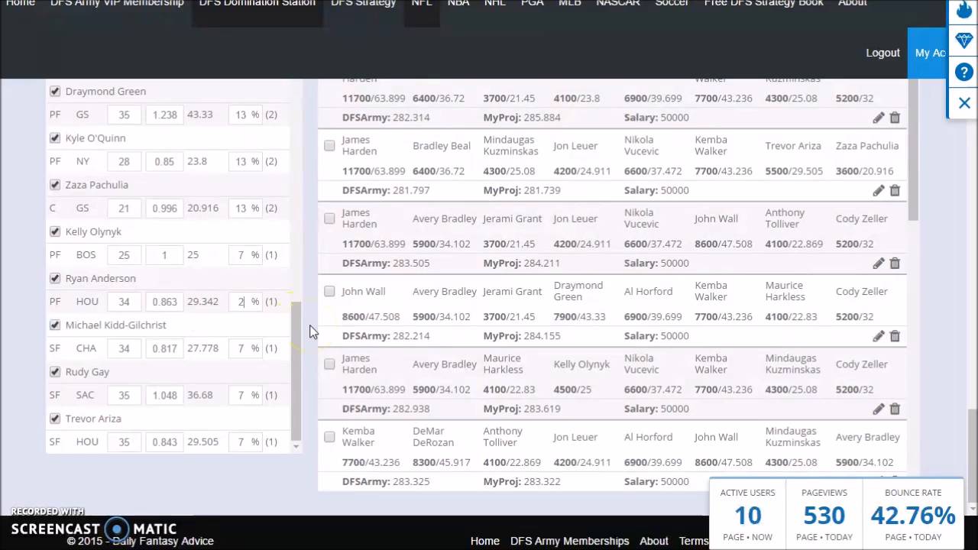
{"action": "left_click", "coordinate": [243, 308]}
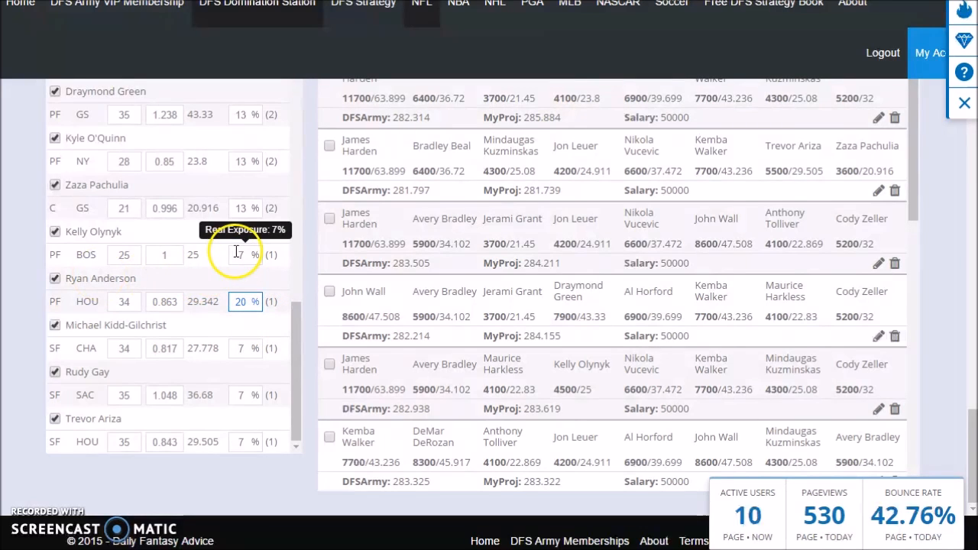
Rerun the optimizer for 15 lineups with the adjusted player settings and bring up the regenerated lineups
{"action": "scroll", "coordinate": [222, 256], "scroll_direction": "up", "scroll_amount": 5}
{"action": "scroll", "coordinate": [240, 241], "scroll_direction": "up", "scroll_amount": 5}
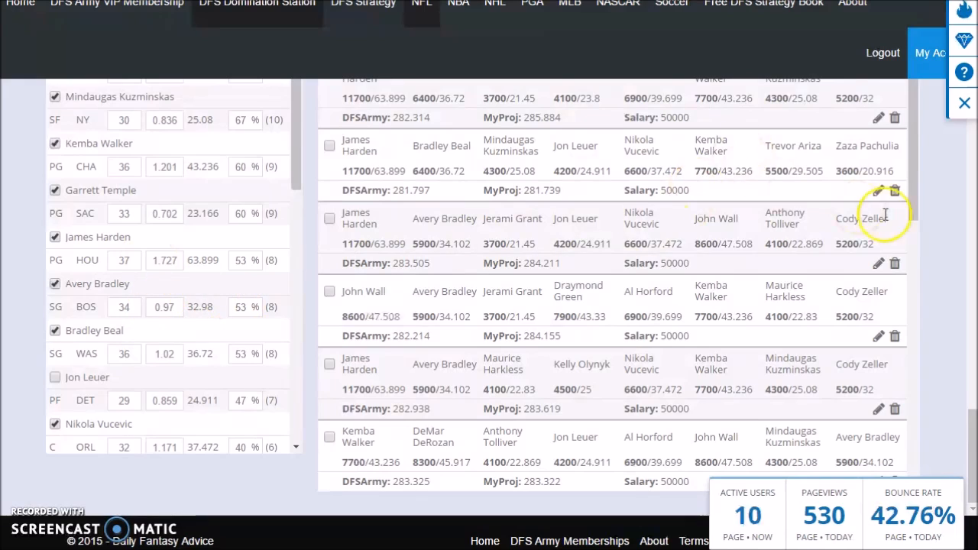
{"action": "scroll", "coordinate": [885, 219], "scroll_direction": "up", "scroll_amount": 10}
{"action": "scroll", "coordinate": [945, 258], "scroll_direction": "up", "scroll_amount": 10}
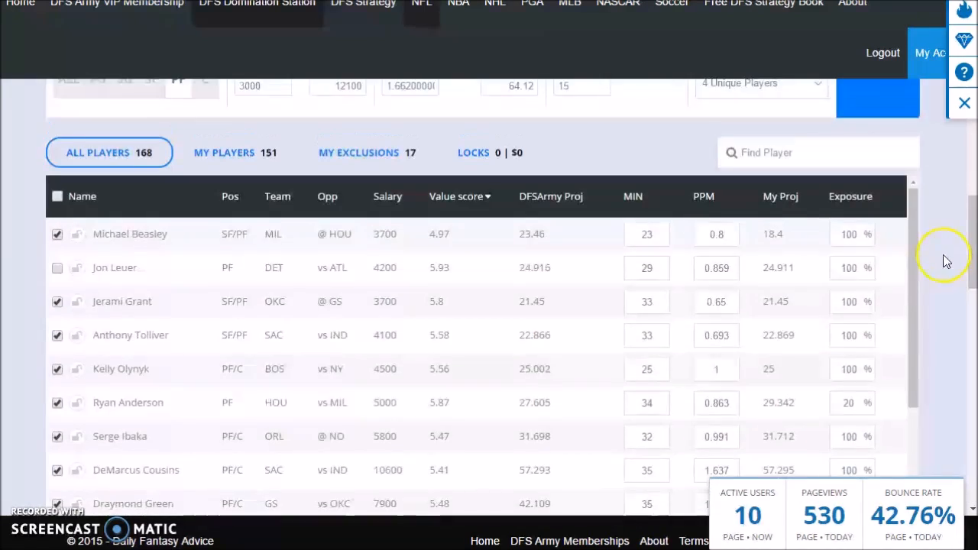
{"action": "left_click", "coordinate": [895, 337]}
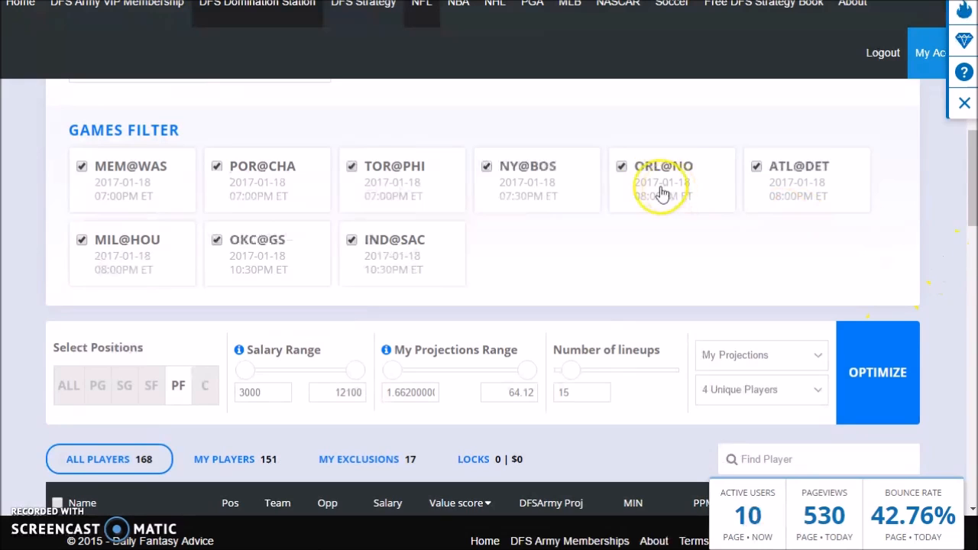
{"action": "scroll", "coordinate": [620, 185], "scroll_direction": "down", "scroll_amount": 5}
{"action": "scroll", "coordinate": [26, 225], "scroll_direction": "down", "scroll_amount": 15}
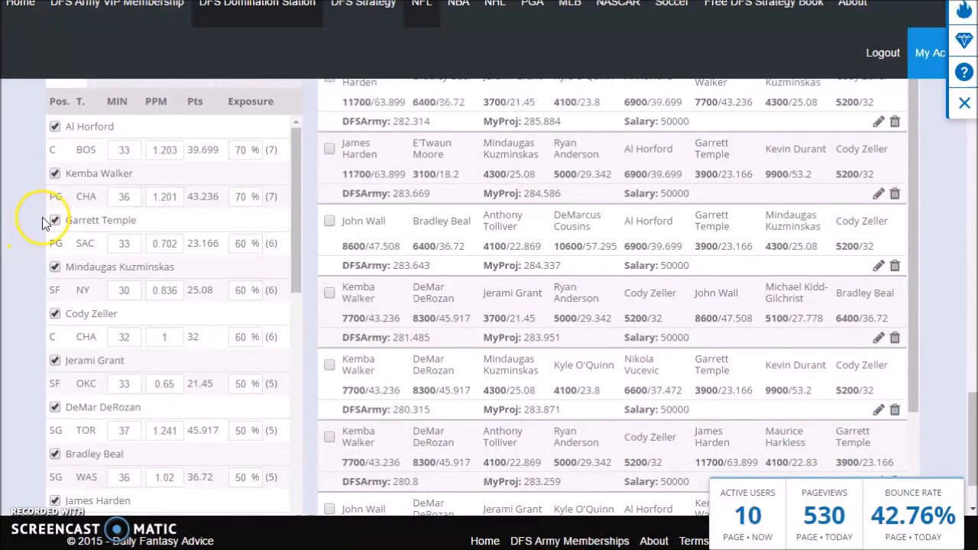
Set DeMarcus Cousins' exposure to 20% and review the exposures of the other players in the regenerated lineups
{"action": "scroll", "coordinate": [155, 228], "scroll_direction": "down", "scroll_amount": 5}
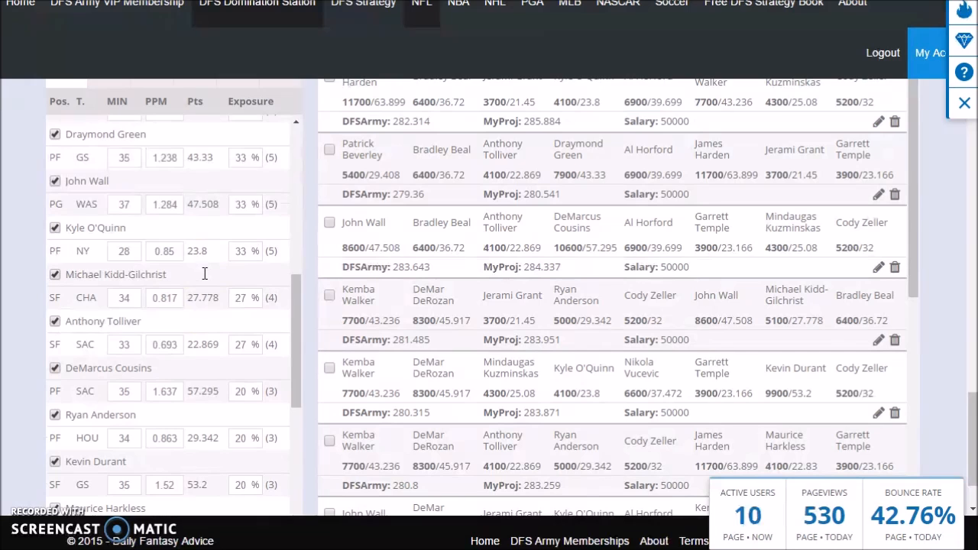
{"action": "scroll", "coordinate": [234, 432], "scroll_direction": "down", "scroll_amount": 2}
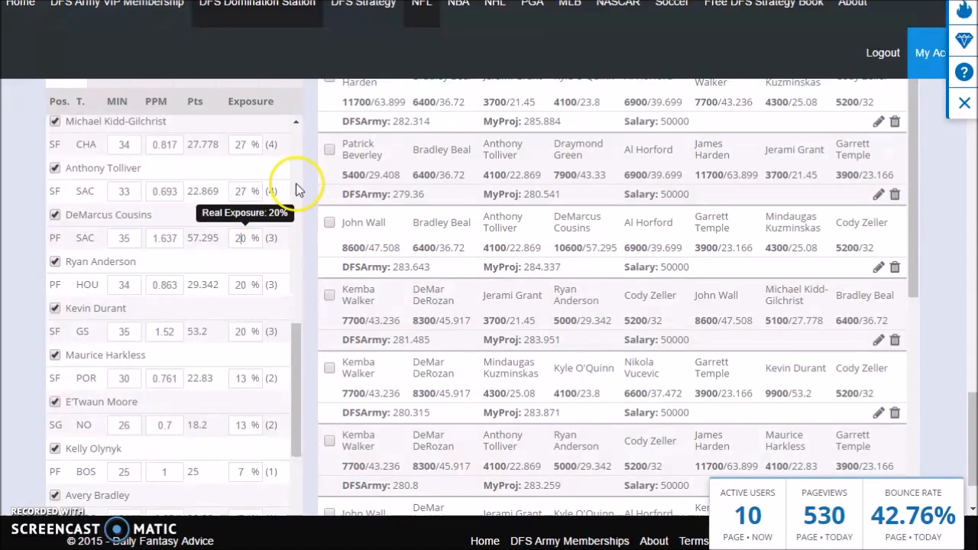
{"action": "scroll", "coordinate": [298, 191], "scroll_direction": "up", "scroll_amount": 5}
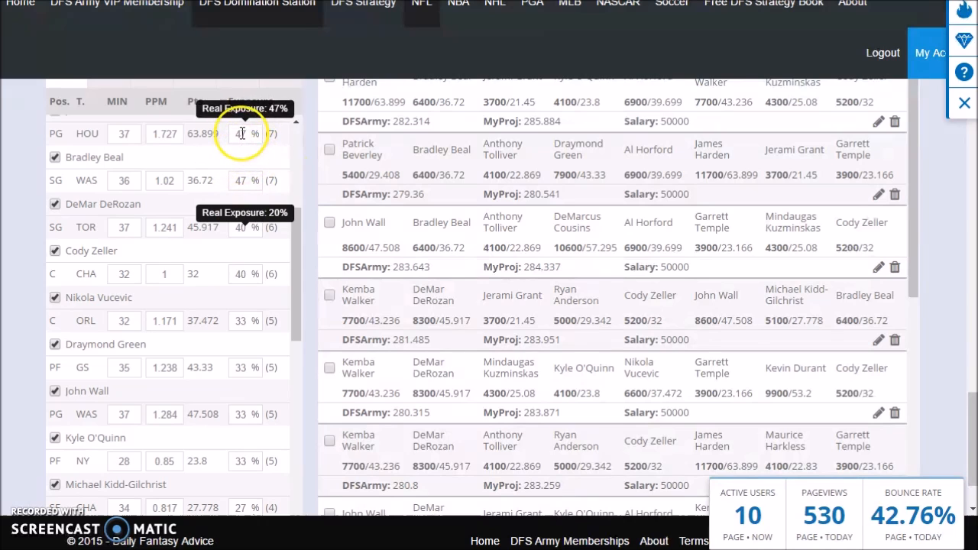
{"action": "left_click_drag", "start_coordinate": [299, 218], "coordinate": [297, 133]}
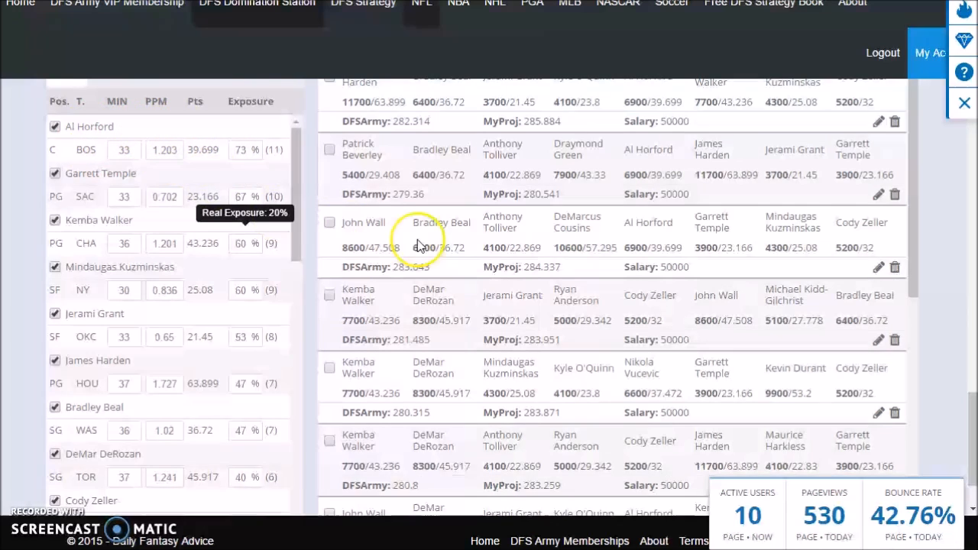
Try to find Al Horford in the power forward list by searching for "horf" and "al", and clear the search
{"action": "scroll", "coordinate": [290, 229], "scroll_direction": "up", "scroll_amount": 8}
{"action": "scroll", "coordinate": [301, 280], "scroll_direction": "up", "scroll_amount": 5}
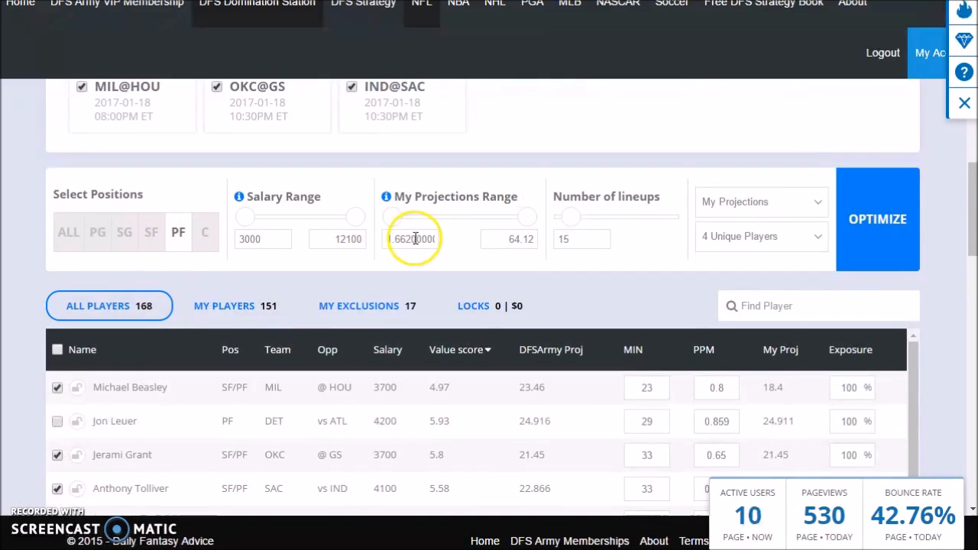
{"action": "left_click", "coordinate": [775, 306]}
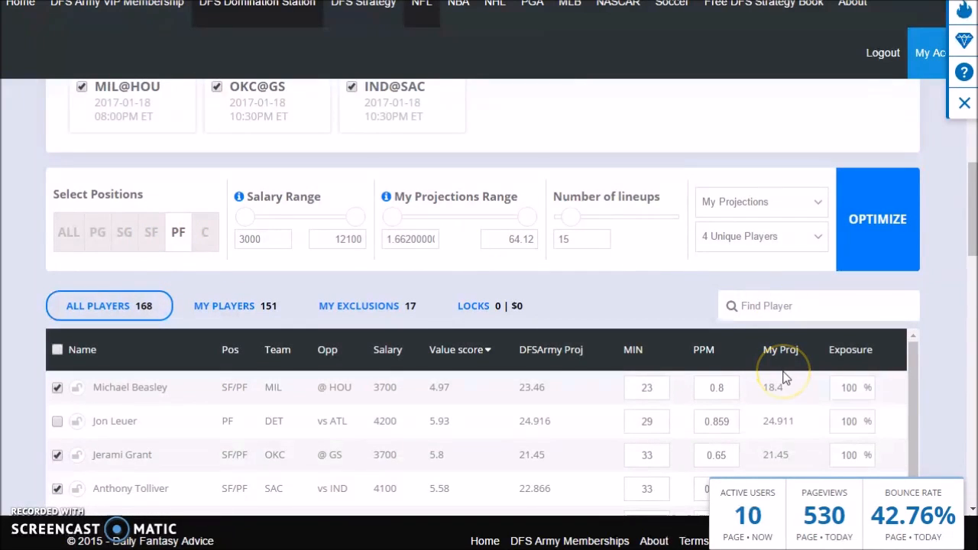
{"action": "type", "text": "horf"}
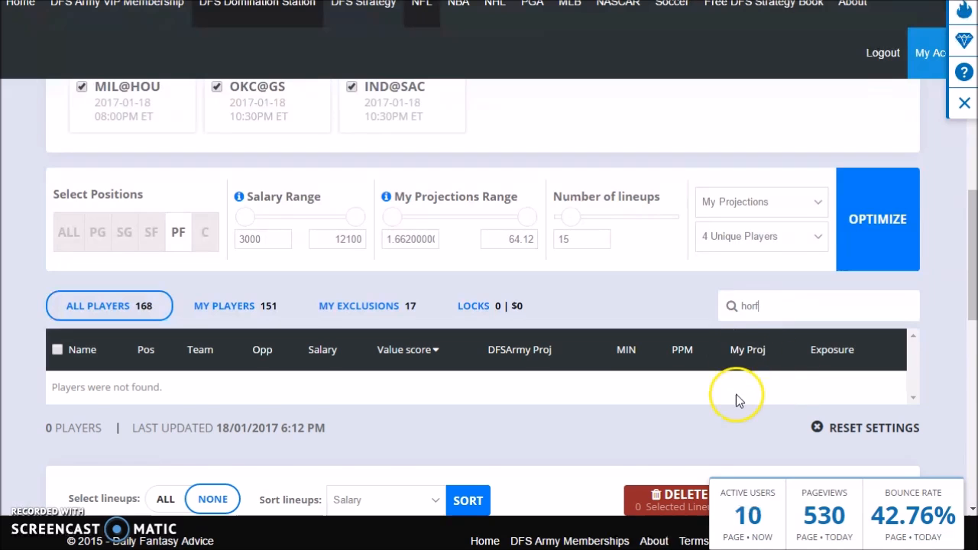
{"action": "scroll", "coordinate": [661, 379], "scroll_direction": "down", "scroll_amount": 2}
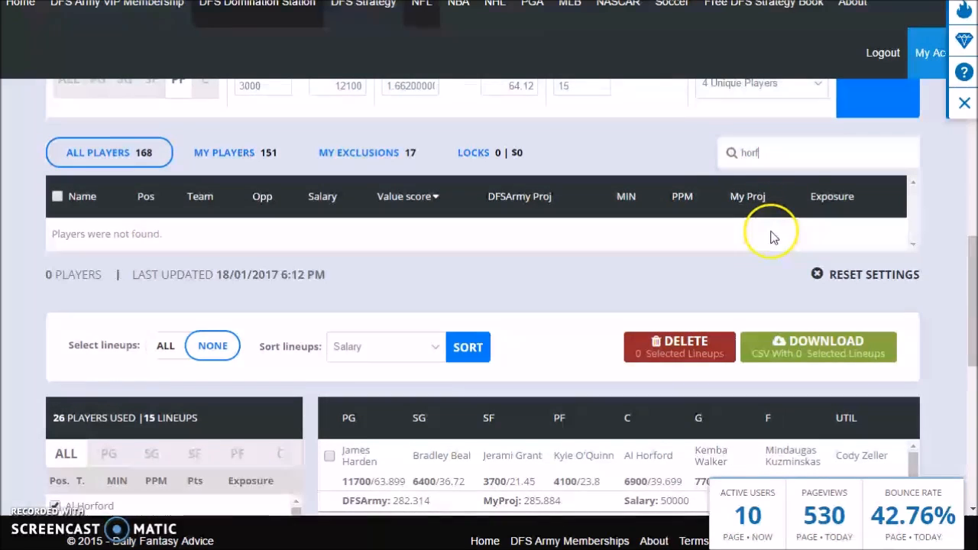
{"action": "key", "text": "BackSpace"}
{"action": "key", "text": "BackSpace"}
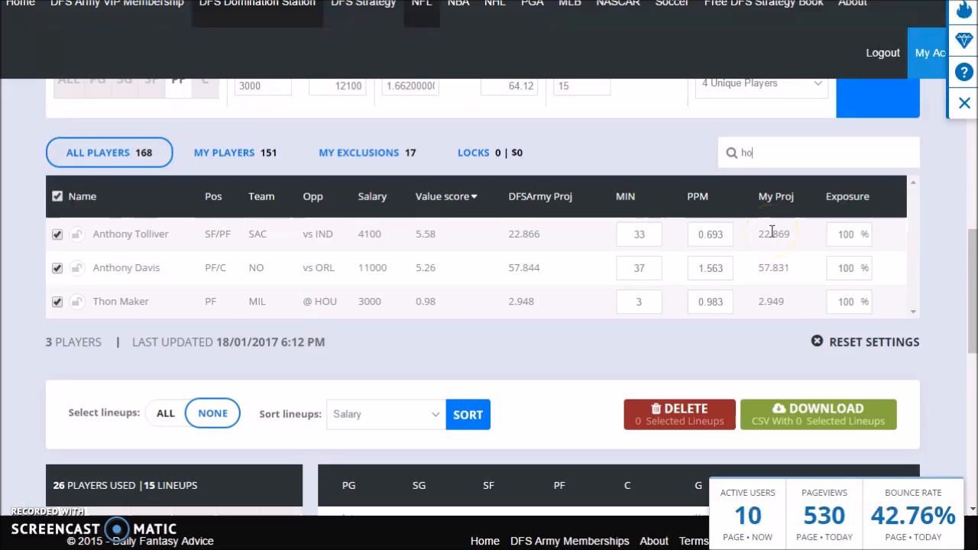
{"action": "key", "text": "BackSpace"}
{"action": "key", "text": "BackSpace"}
{"action": "type", "text": "al"}
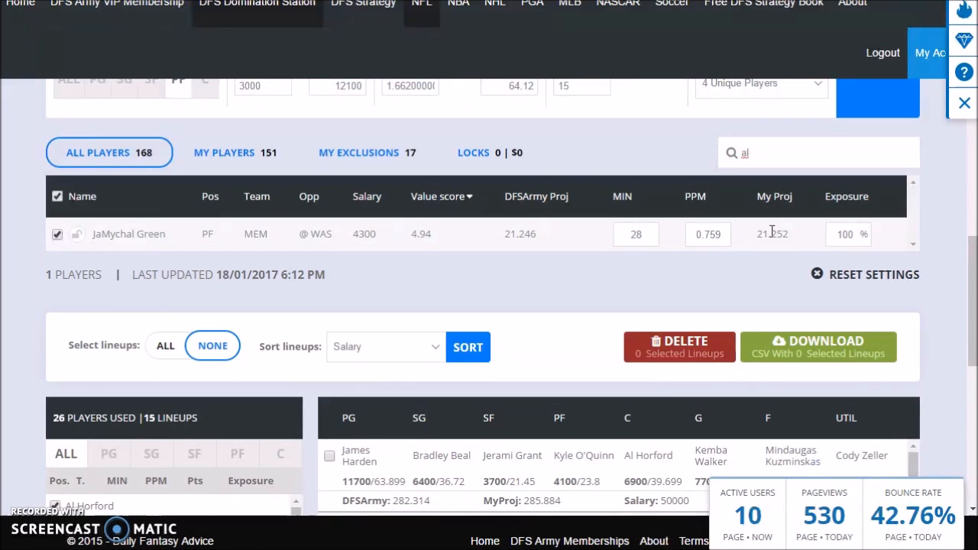
{"action": "key", "text": "BackSpace"}
{"action": "key", "text": "BackSpace"}
{"action": "key", "text": "BackSpace"}
{"action": "key", "text": "BackSpace"}
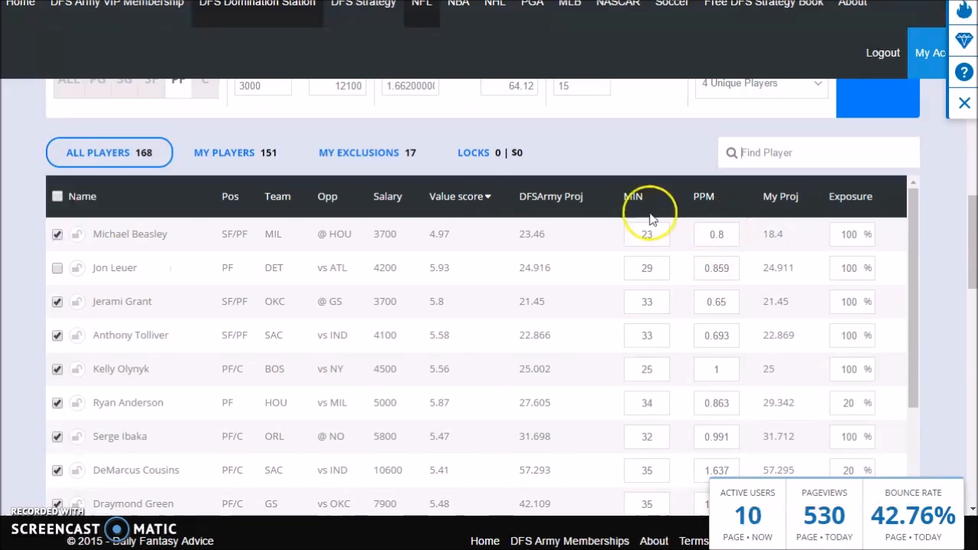
Find Al Horford among all positions by searching for "hor", and return to the generated lineups
{"action": "scroll", "coordinate": [115, 130], "scroll_direction": "up", "scroll_amount": 2}
{"action": "left_click", "coordinate": [71, 232]}
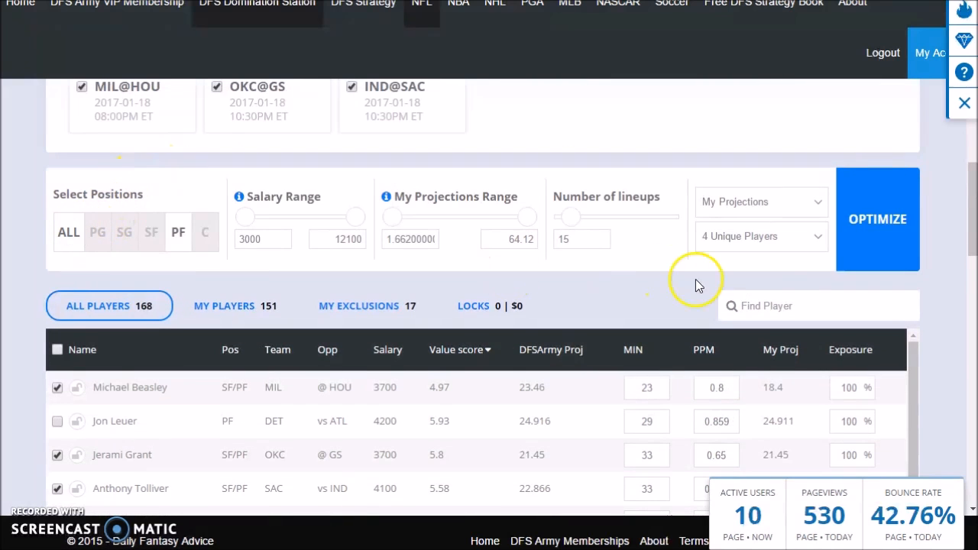
{"action": "left_click", "coordinate": [764, 301]}
{"action": "type", "text": "hor"}
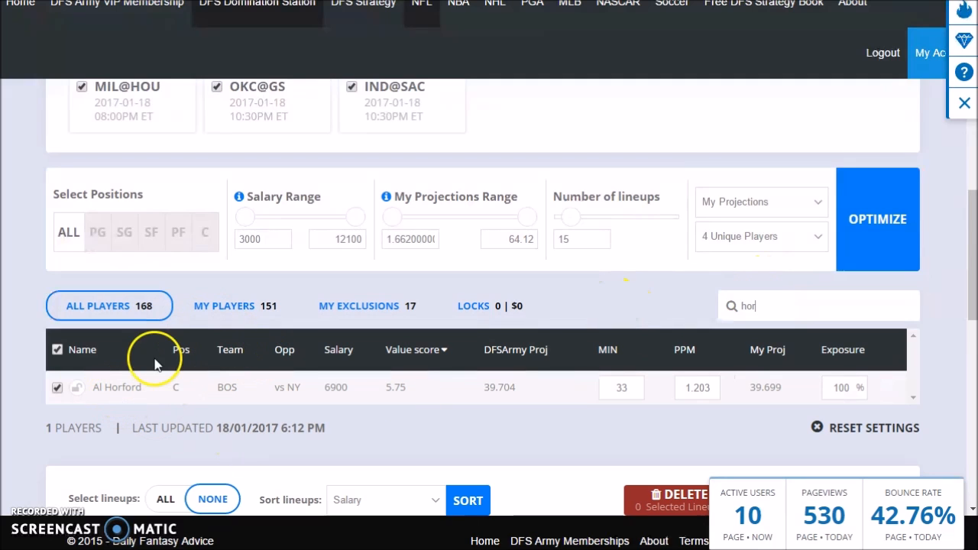
{"action": "scroll", "coordinate": [444, 375], "scroll_direction": "down", "scroll_amount": 3}
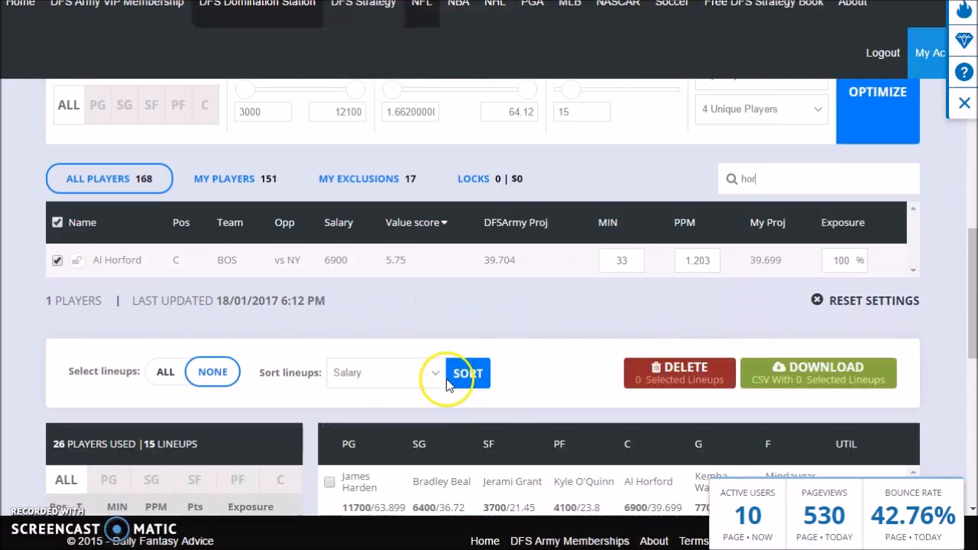
{"action": "scroll", "coordinate": [268, 258], "scroll_direction": "down", "scroll_amount": 1}
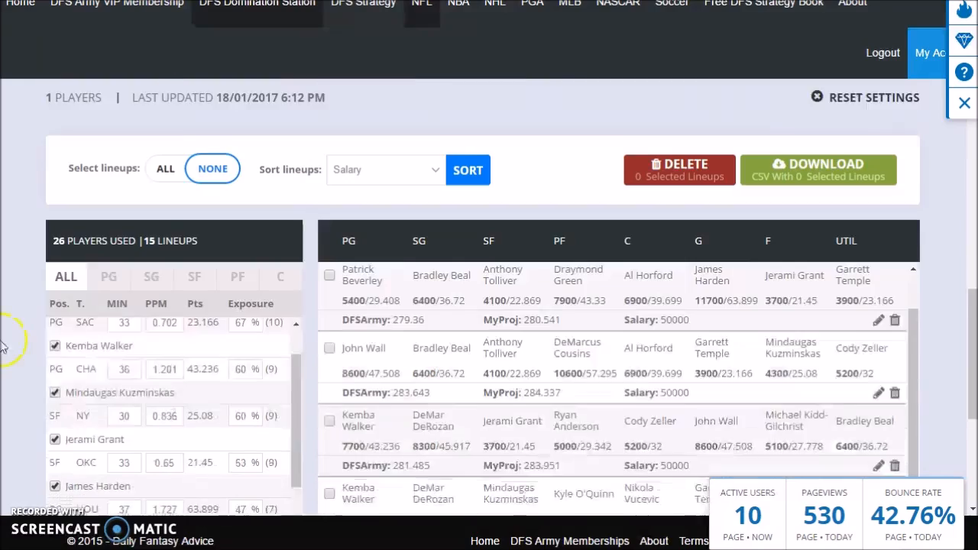
Review the players' exposures and the rosters of the 15 generated lineups
{"action": "scroll", "coordinate": [196, 393], "scroll_direction": "down", "scroll_amount": 3}
{"action": "scroll", "coordinate": [192, 389], "scroll_direction": "up", "scroll_amount": 5}
{"action": "scroll", "coordinate": [149, 263], "scroll_direction": "down", "scroll_amount": 7}
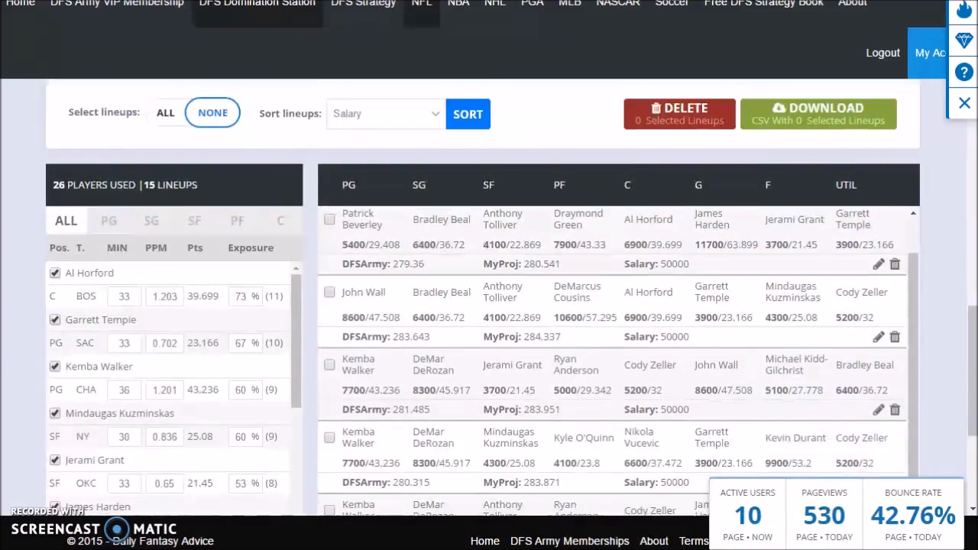
{"action": "scroll", "coordinate": [145, 298], "scroll_direction": "up", "scroll_amount": 2}
{"action": "scroll", "coordinate": [155, 286], "scroll_direction": "down", "scroll_amount": 4}
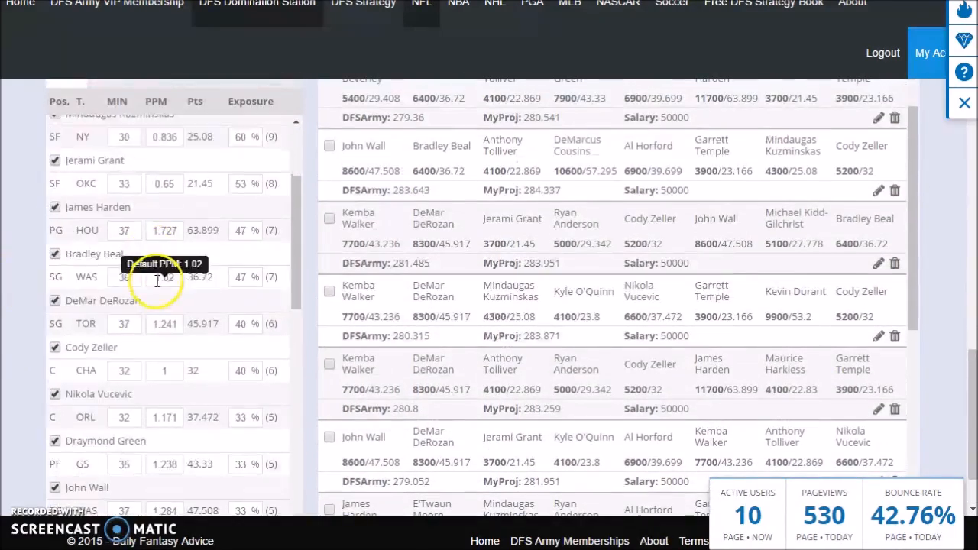
{"action": "scroll", "coordinate": [175, 272], "scroll_direction": "up", "scroll_amount": 6}
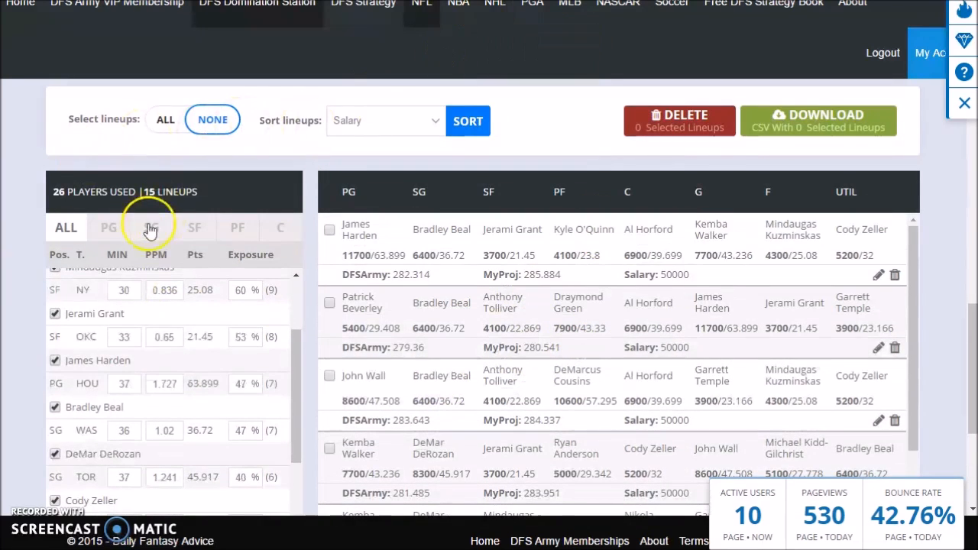
{"action": "scroll", "coordinate": [148, 221], "scroll_direction": "up", "scroll_amount": 3}
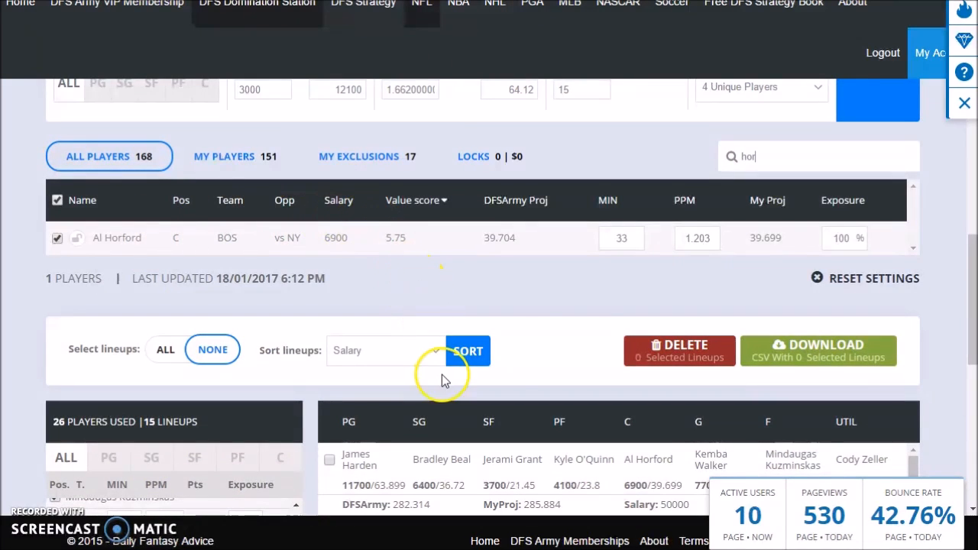
{"action": "scroll", "coordinate": [114, 295], "scroll_direction": "down", "scroll_amount": 3}
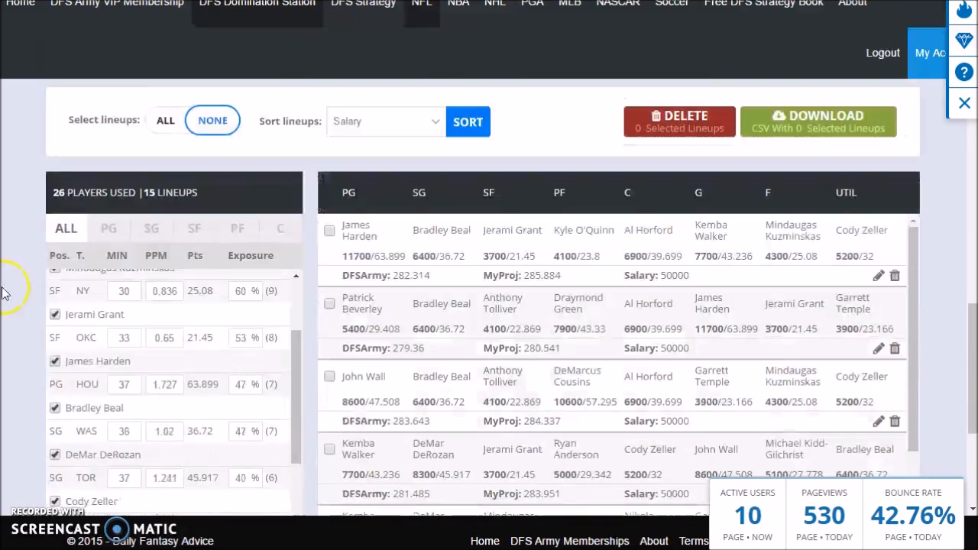
{"action": "scroll", "coordinate": [141, 359], "scroll_direction": "down", "scroll_amount": 1}
{"action": "scroll", "coordinate": [142, 349], "scroll_direction": "up", "scroll_amount": 2}
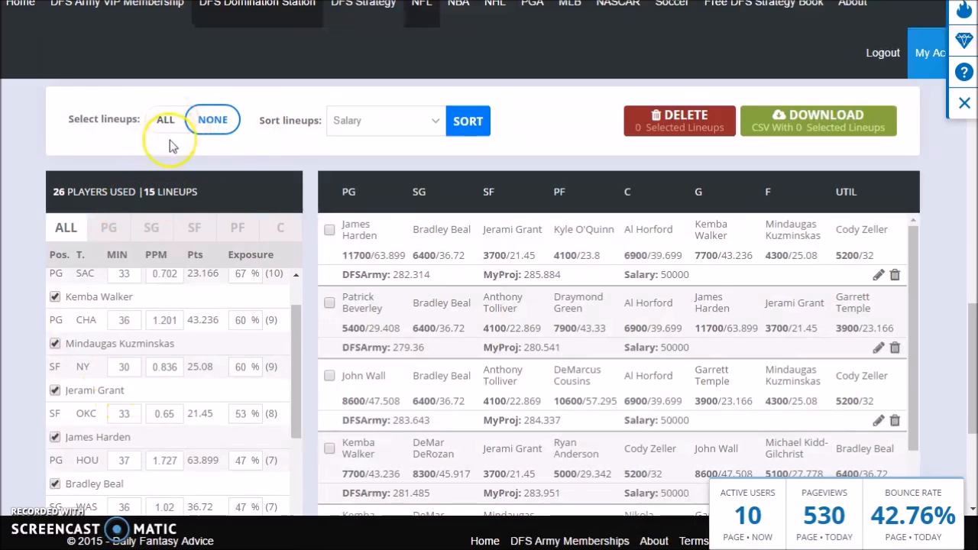
{"action": "scroll", "coordinate": [247, 175], "scroll_direction": "up", "scroll_amount": 1}
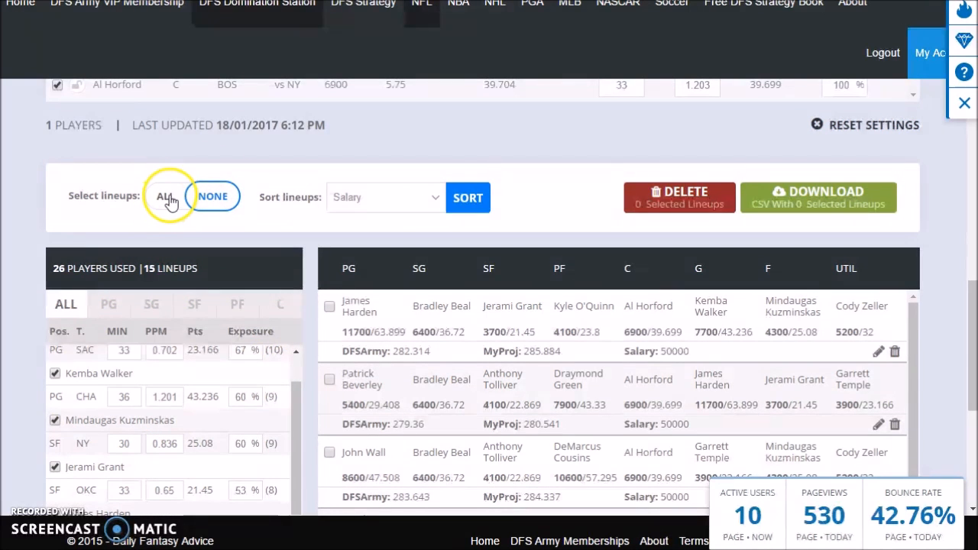
{"action": "left_click", "coordinate": [167, 198]}
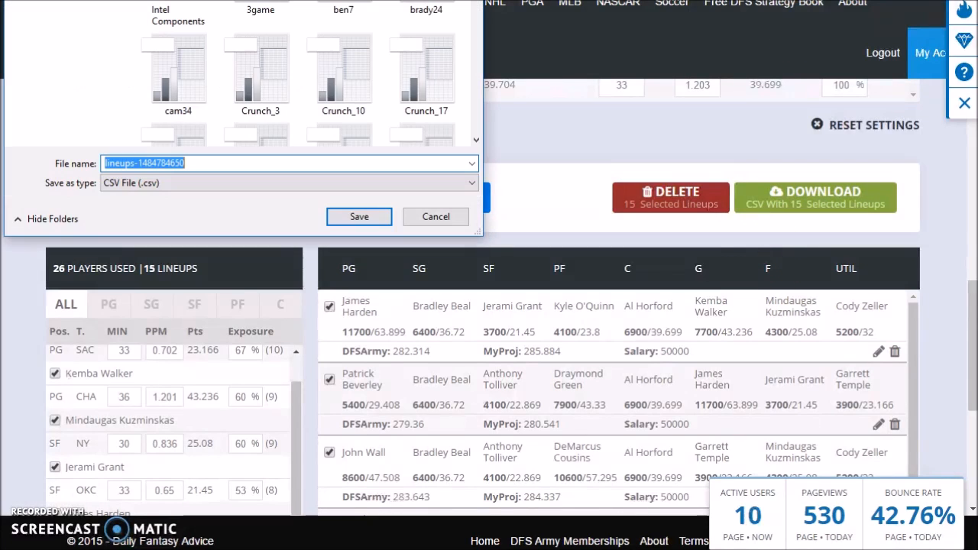
{"action": "left_click", "coordinate": [361, 217]}
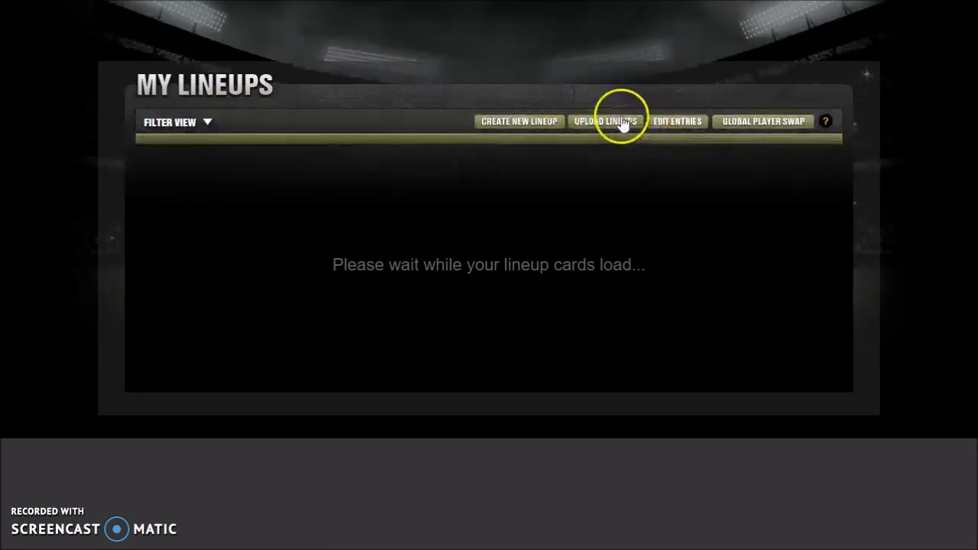
Switch to DraftKings, upload lineups-1484783467.csv as lineups, and look through the uploaded rows
{"action": "left_click", "coordinate": [614, 122]}
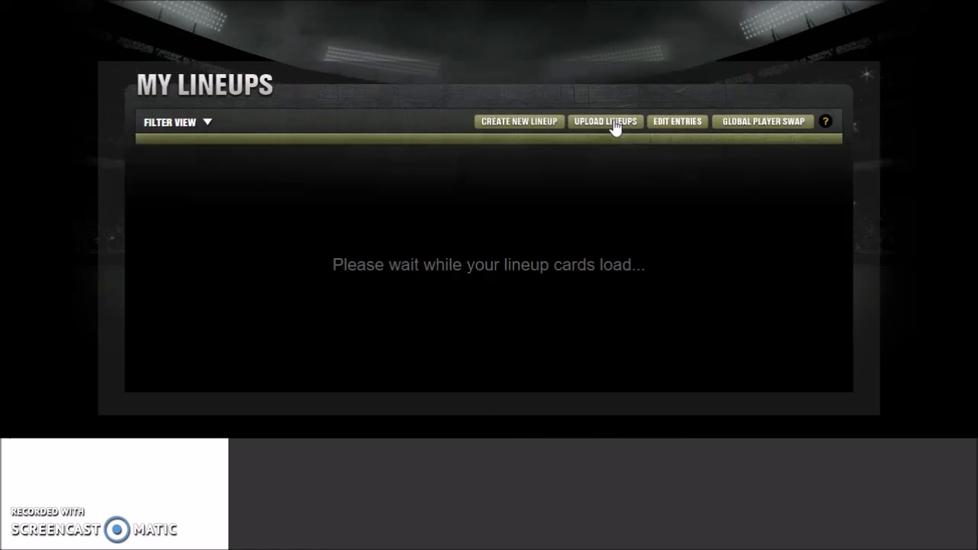
{"action": "left_click", "coordinate": [617, 126]}
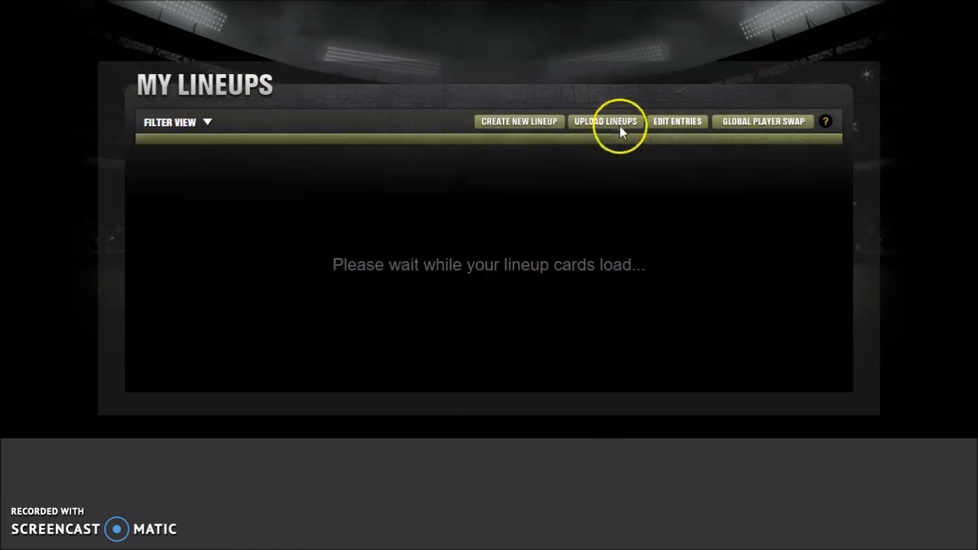
{"action": "left_click", "coordinate": [813, 113]}
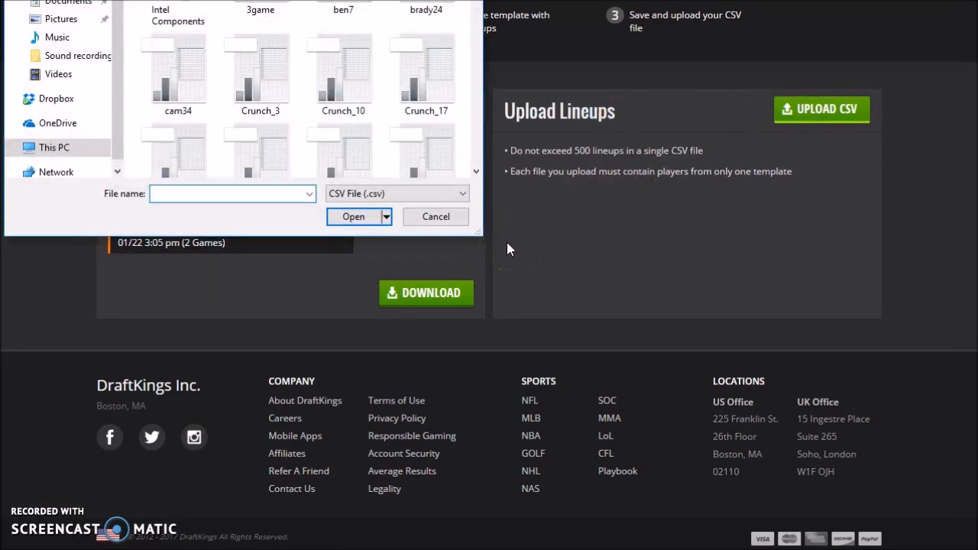
{"action": "type", "text": "lin"}
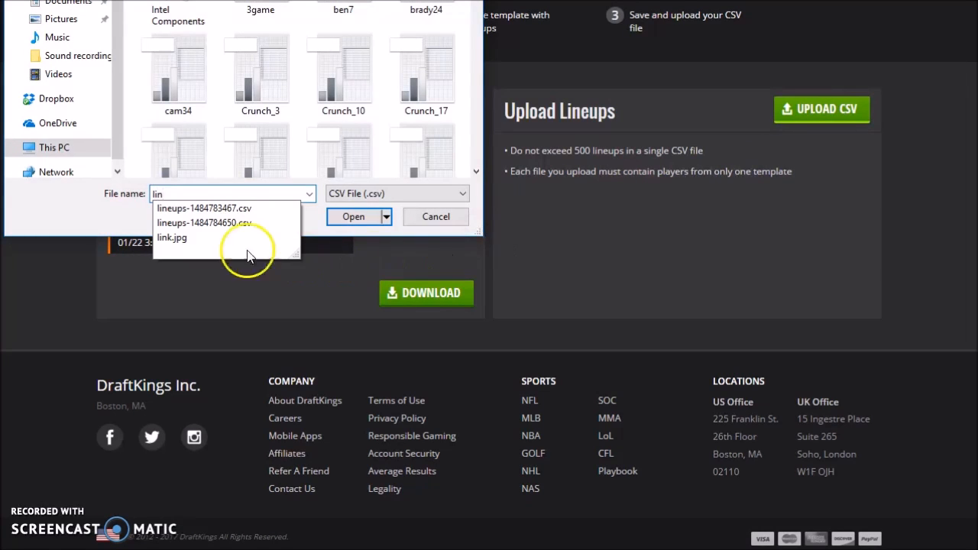
{"action": "left_click", "coordinate": [224, 210]}
{"action": "left_click", "coordinate": [351, 217]}
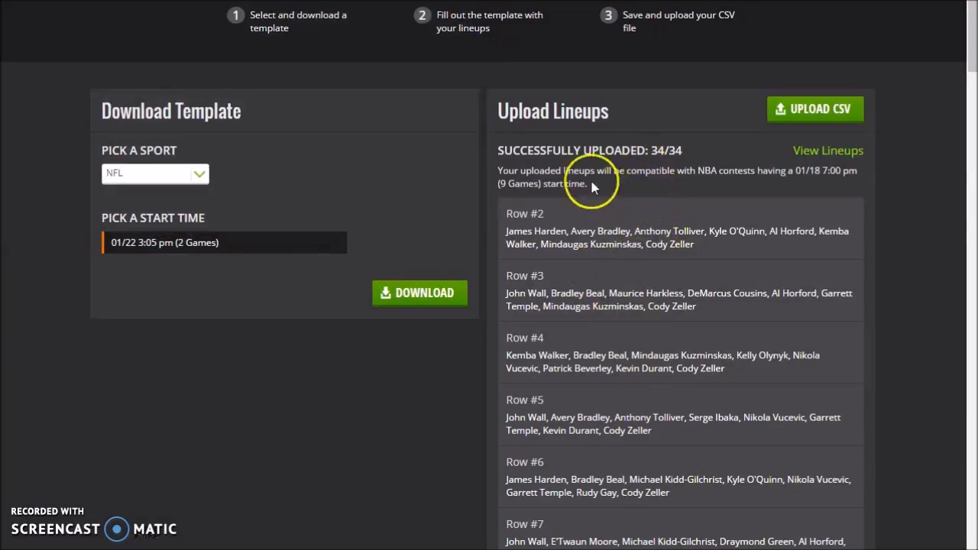
{"action": "scroll", "coordinate": [612, 229], "scroll_direction": "down", "scroll_amount": 2}
{"action": "scroll", "coordinate": [622, 262], "scroll_direction": "up", "scroll_amount": 2}
{"action": "scroll", "coordinate": [612, 230], "scroll_direction": "down", "scroll_amount": 15}
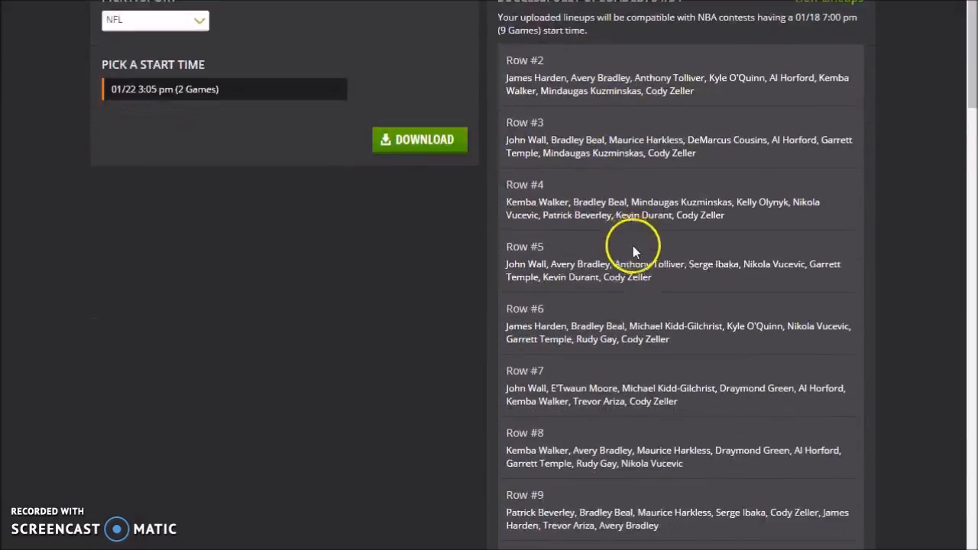
{"action": "scroll", "coordinate": [616, 252], "scroll_direction": "up", "scroll_amount": 20}
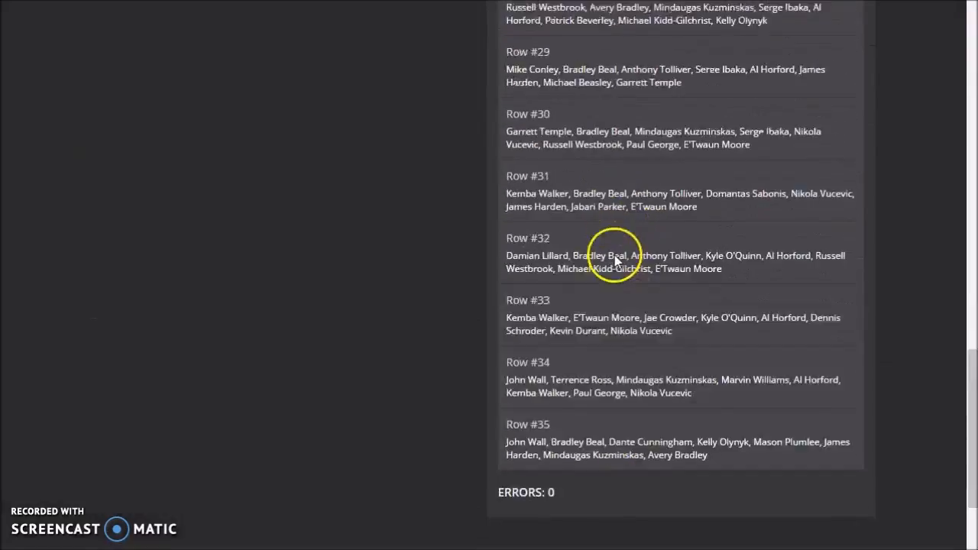
{"action": "scroll", "coordinate": [624, 262], "scroll_direction": "up", "scroll_amount": 3}
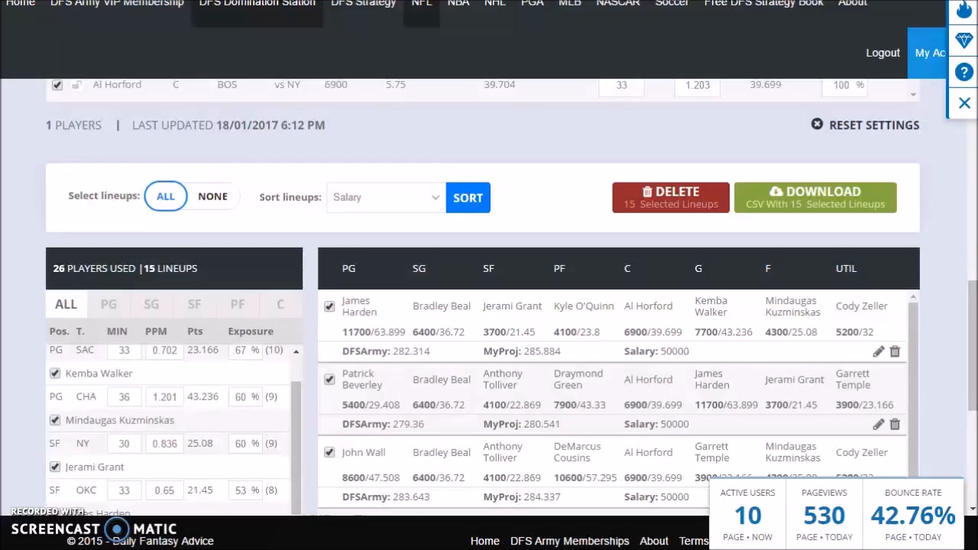
Switch back to the DFS Army optimizer and sort the 15 generated lineups by My Projections
{"action": "mouse_move", "coordinate": [617, 71]}
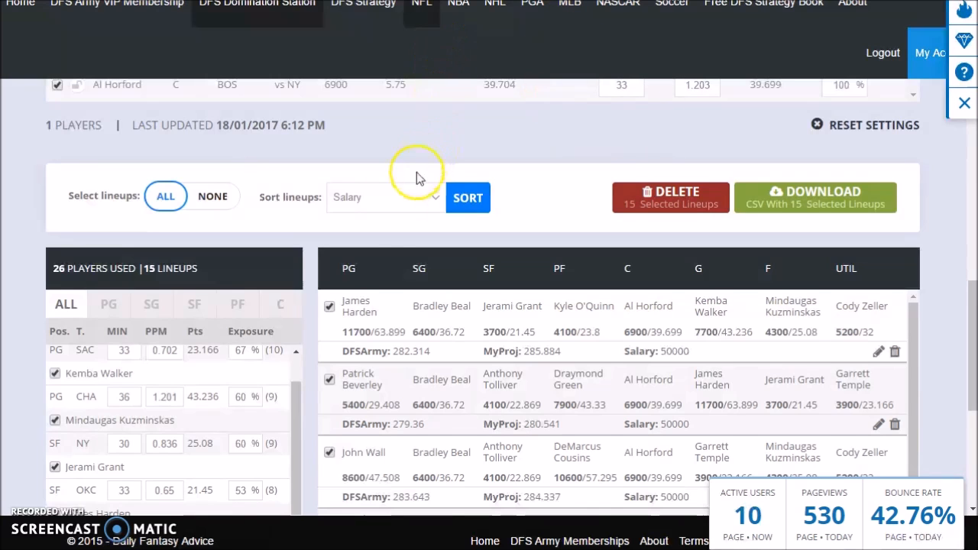
{"action": "scroll", "coordinate": [417, 178], "scroll_direction": "down", "scroll_amount": 1}
{"action": "scroll", "coordinate": [356, 258], "scroll_direction": "up", "scroll_amount": 5}
{"action": "scroll", "coordinate": [375, 247], "scroll_direction": "down", "scroll_amount": 1}
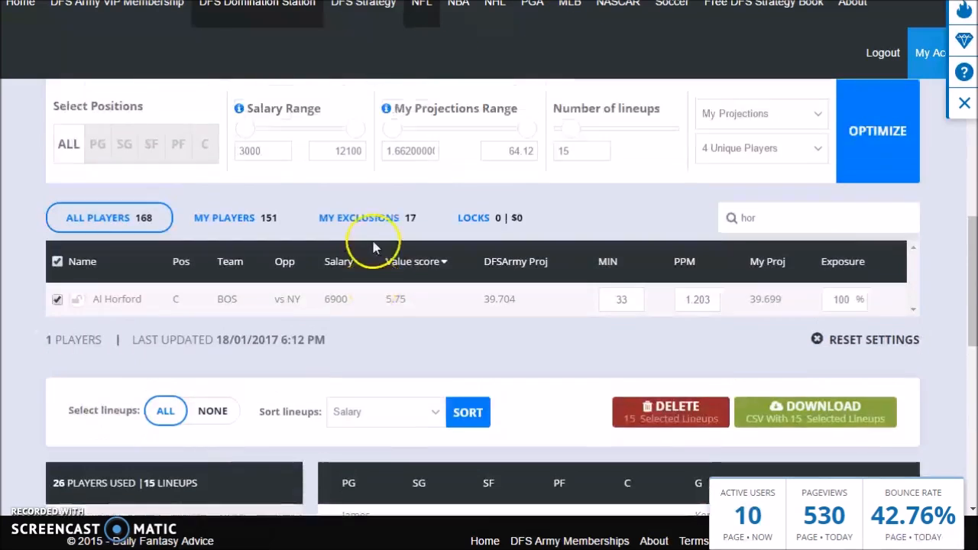
{"action": "scroll", "coordinate": [373, 247], "scroll_direction": "down", "scroll_amount": 2}
{"action": "scroll", "coordinate": [382, 247], "scroll_direction": "down", "scroll_amount": 1}
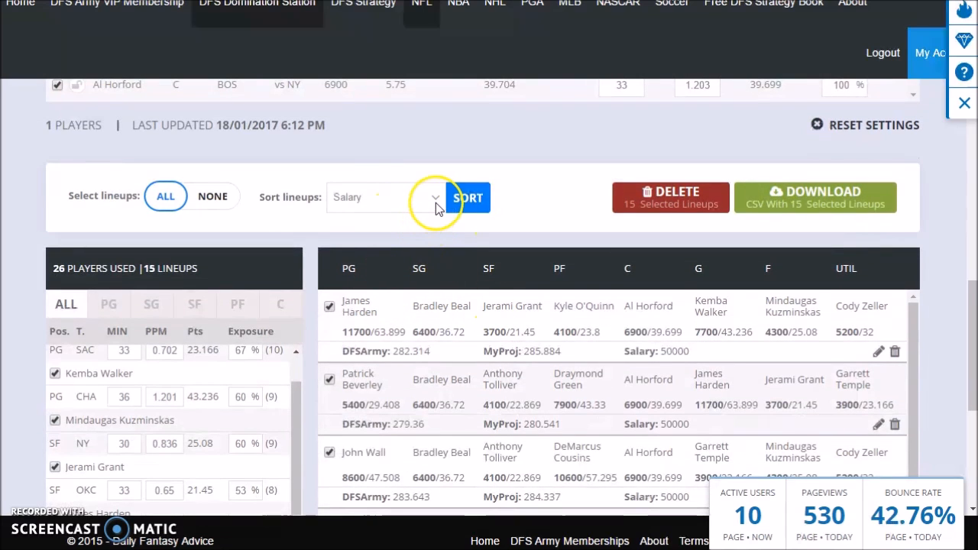
{"action": "scroll", "coordinate": [415, 164], "scroll_direction": "down", "scroll_amount": 1}
{"action": "left_click", "coordinate": [431, 123]}
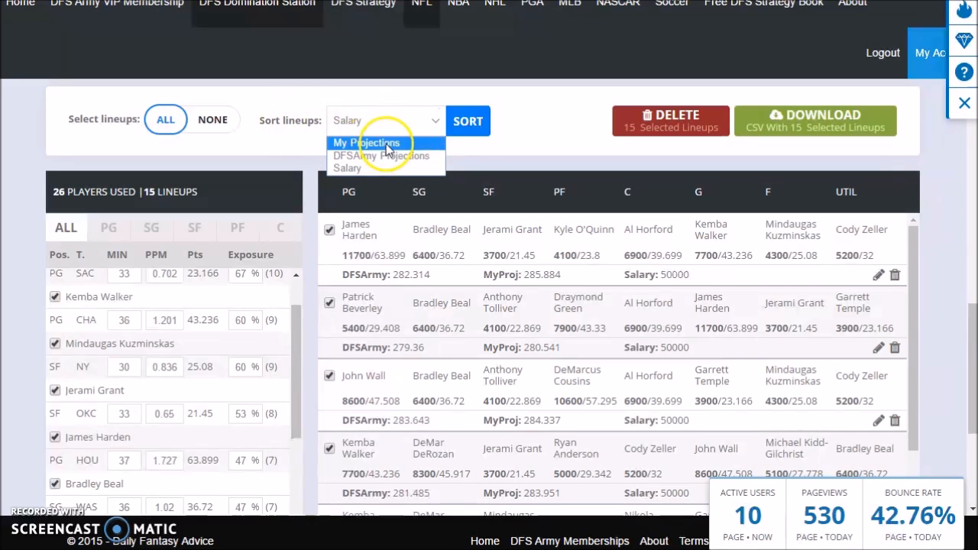
{"action": "left_click", "coordinate": [386, 143]}
{"action": "left_click", "coordinate": [465, 120]}
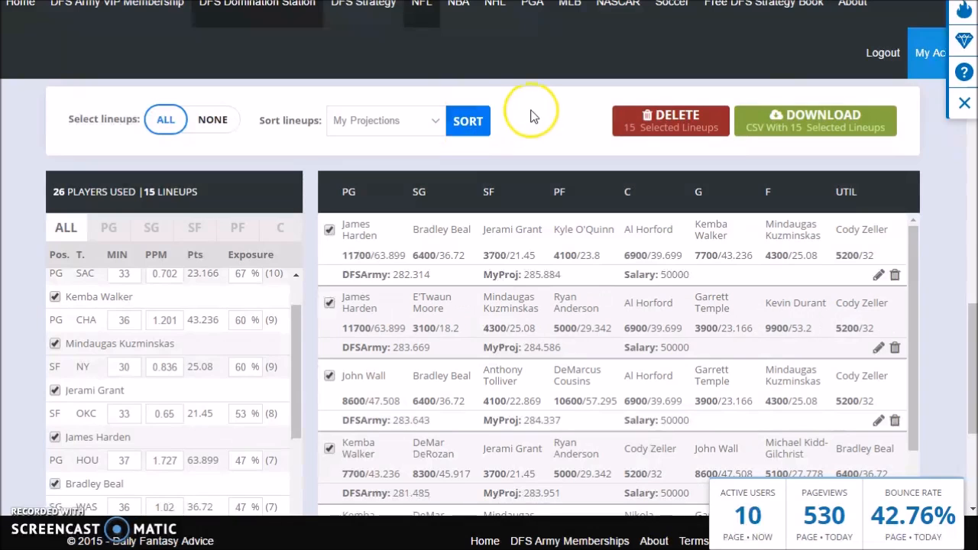
Examine the first three sorted lineups, highlighting their text and clearing the highlight
{"action": "scroll", "coordinate": [519, 121], "scroll_direction": "down", "scroll_amount": 1}
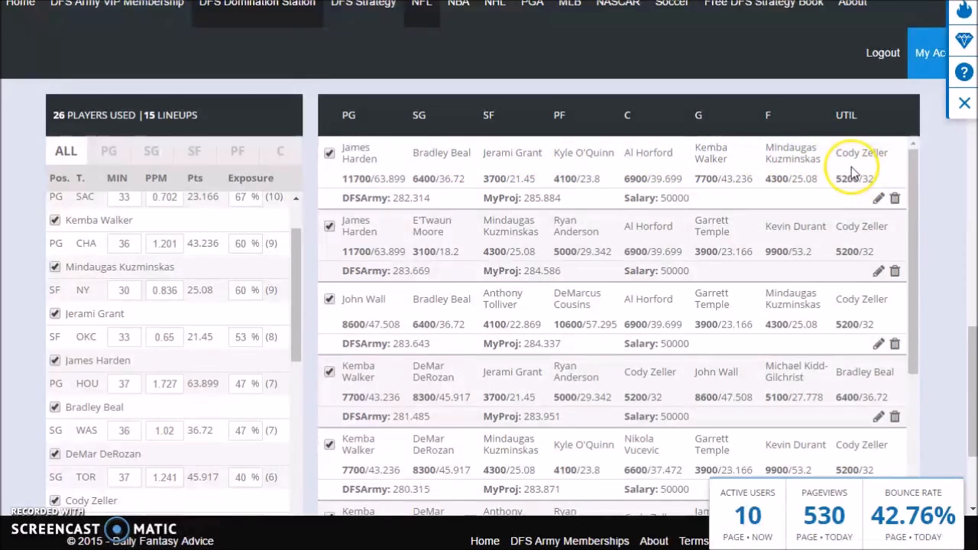
{"action": "left_click_drag", "start_coordinate": [875, 181], "coordinate": [687, 277]}
{"action": "left_click_drag", "start_coordinate": [777, 324], "coordinate": [555, 247]}
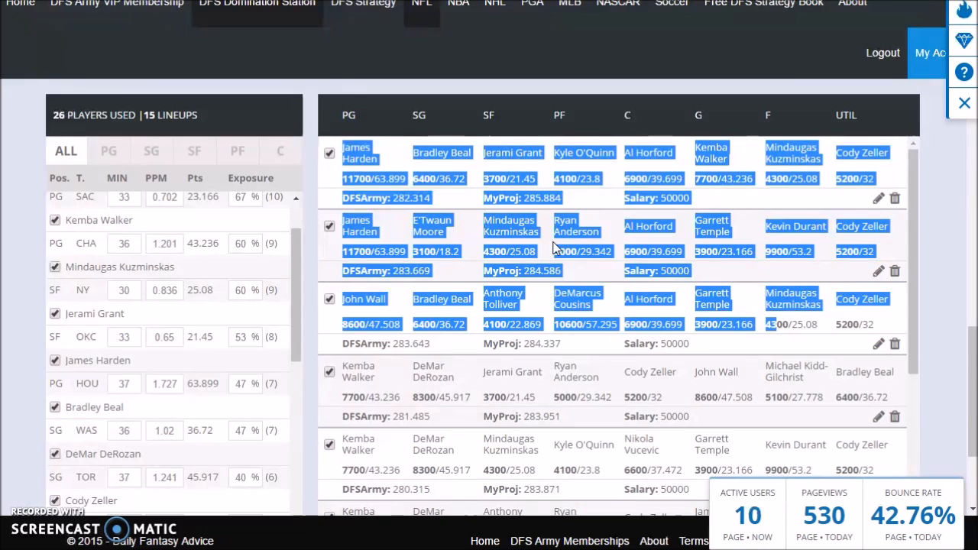
{"action": "left_click", "coordinate": [604, 228]}
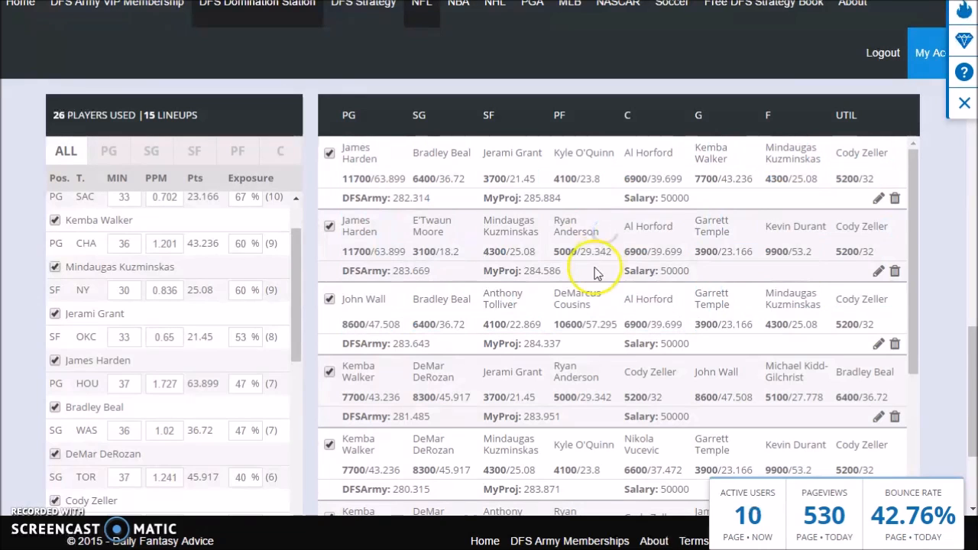